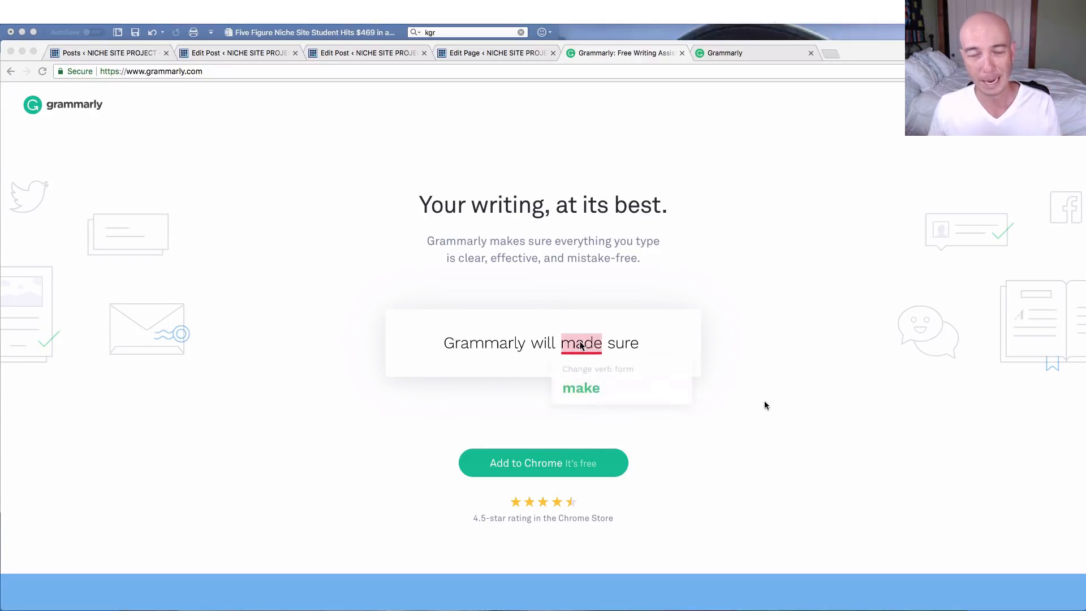
# Look over the Grammarly homepage and open the Grammarly for Chrome extension's settings for the WordPress post
pyautogui.scroll(-10, 608, 396)
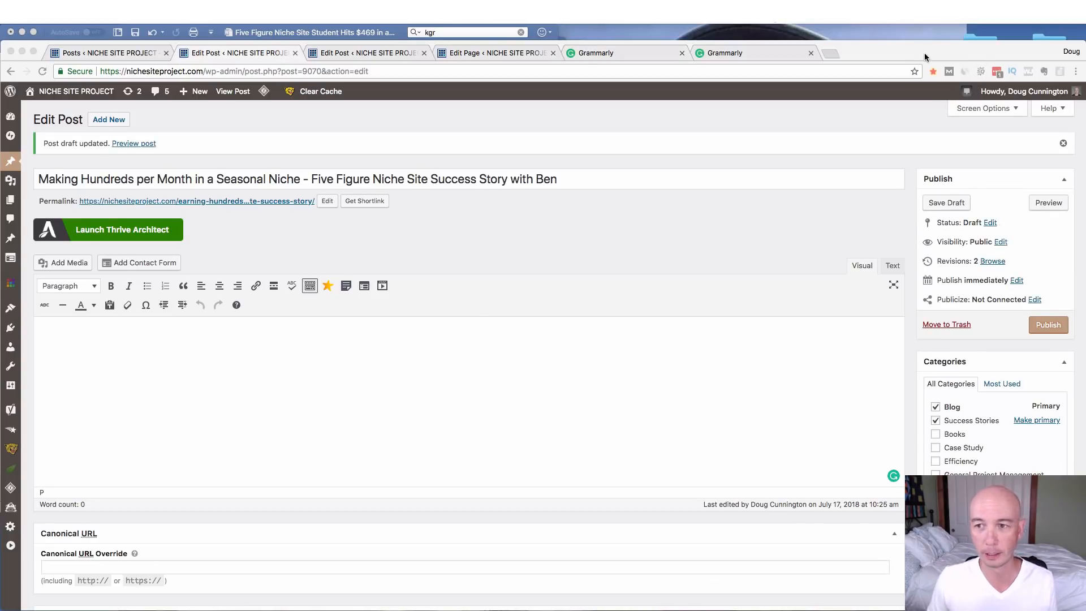
pyautogui.click(1076, 72)
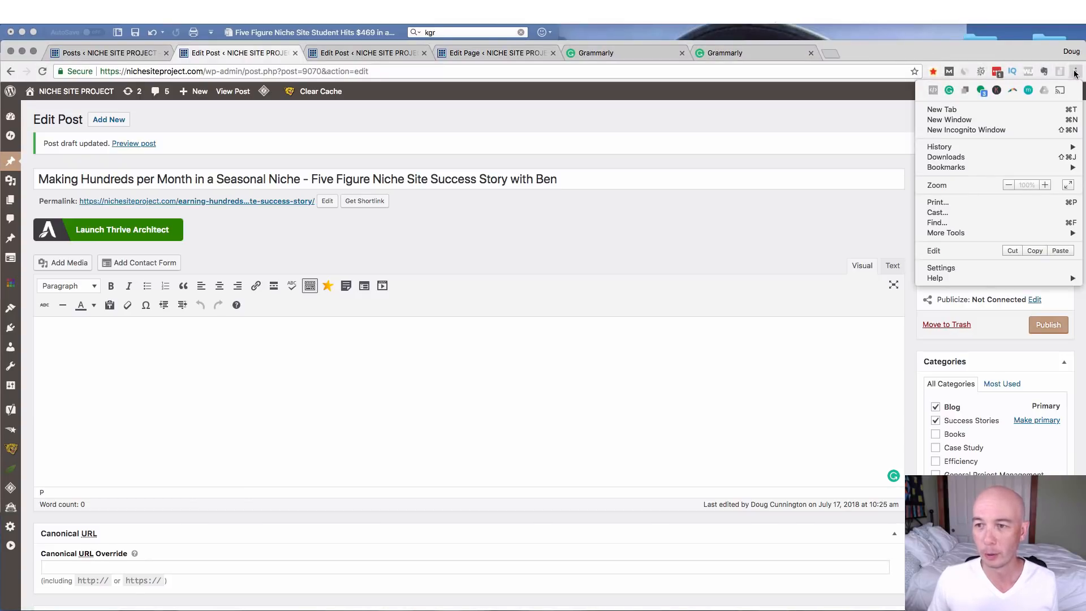
pyautogui.click(949, 90)
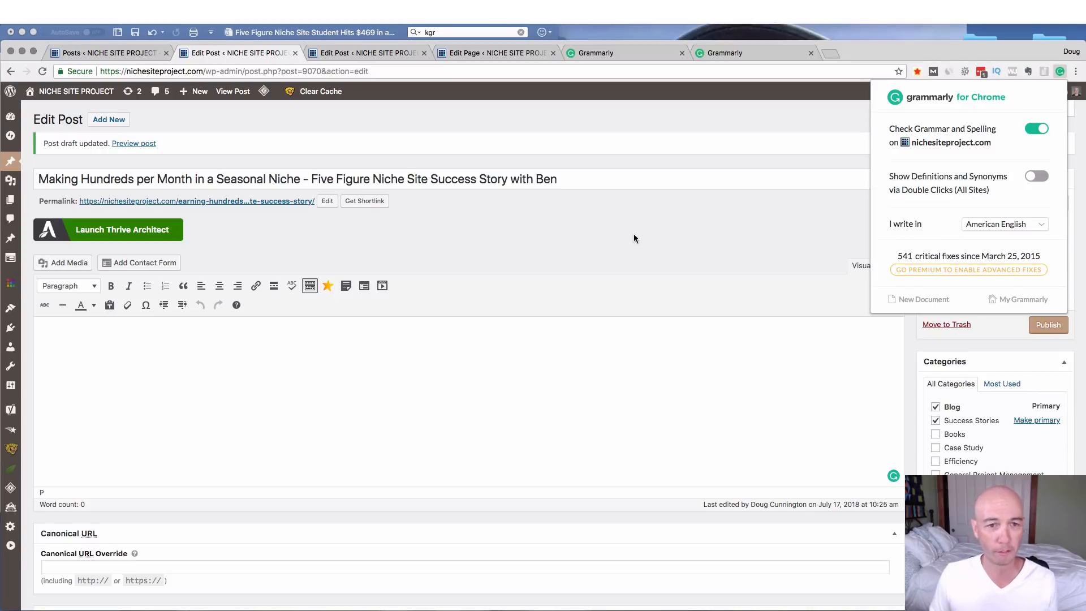
# Copy the entire interview transcript from the Word document and paste it into the empty WordPress post body
pyautogui.click(340, 32)
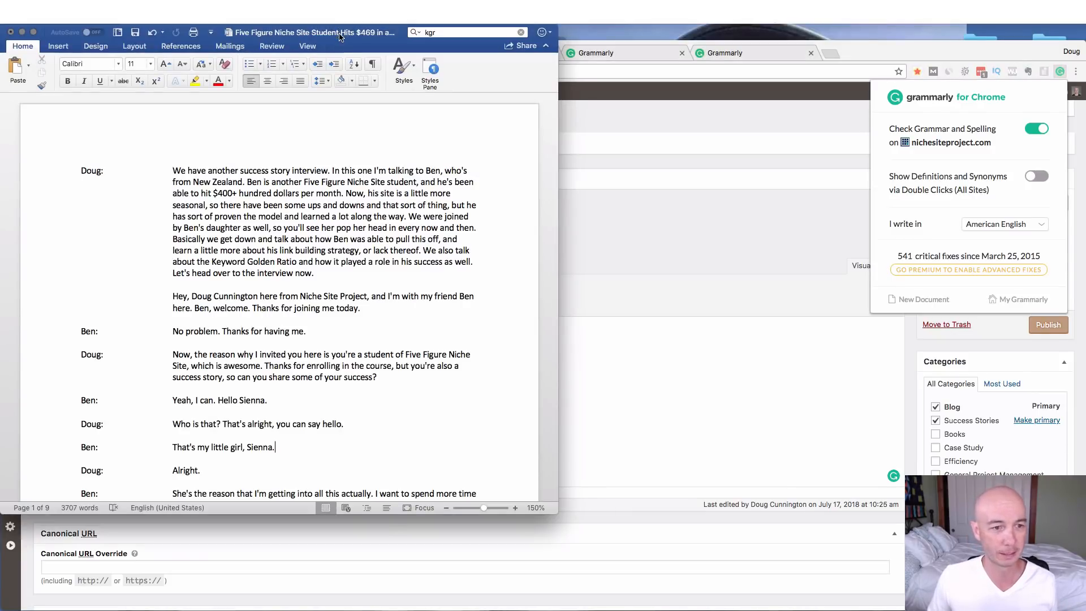
pyautogui.press('super+a')
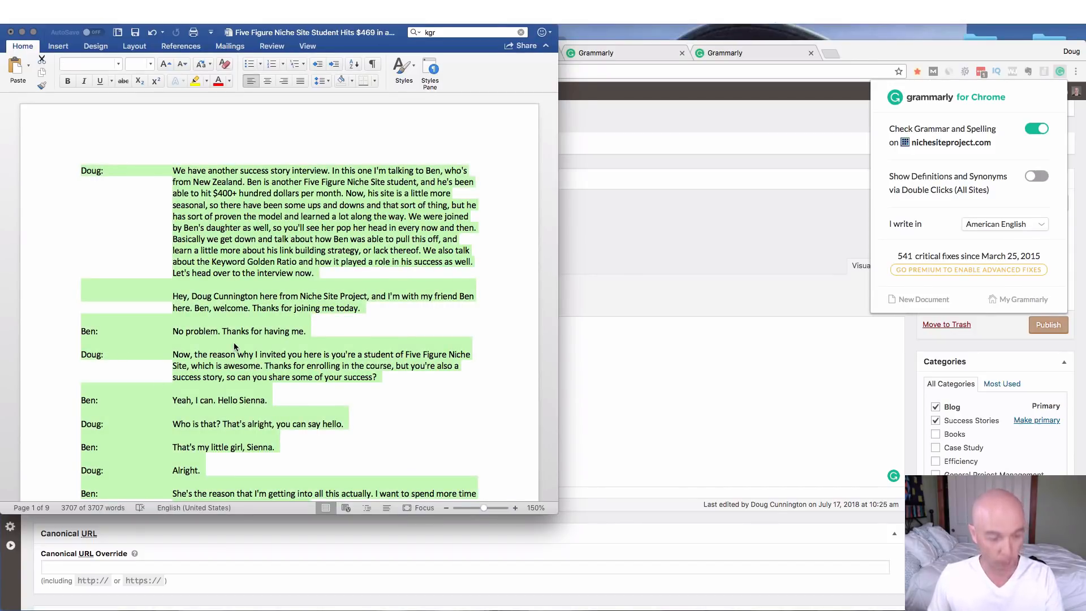
pyautogui.click(666, 255)
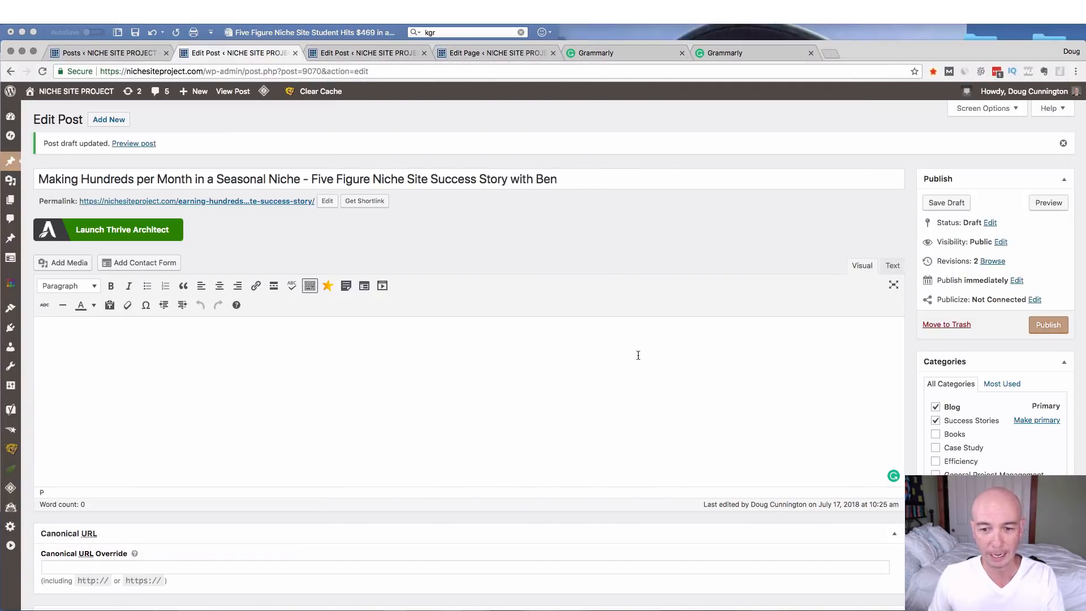
pyautogui.click(512, 333)
pyautogui.press('super+v')
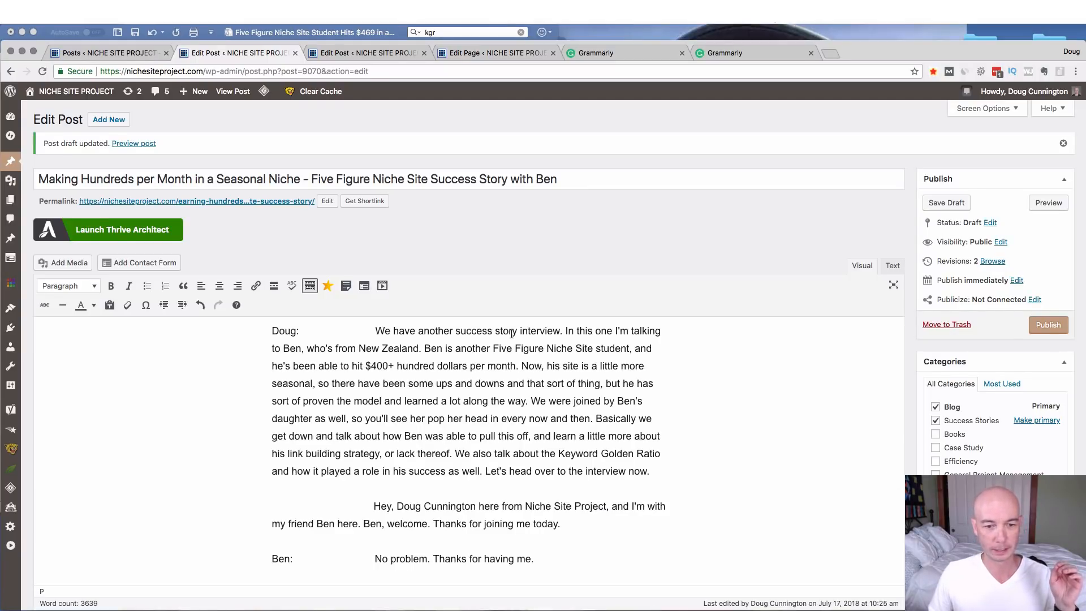
# Accept Grammarly's comma suggestions for "one," and "Basically," in the transcript's opening paragraph
pyautogui.scroll(-3, 511, 334)
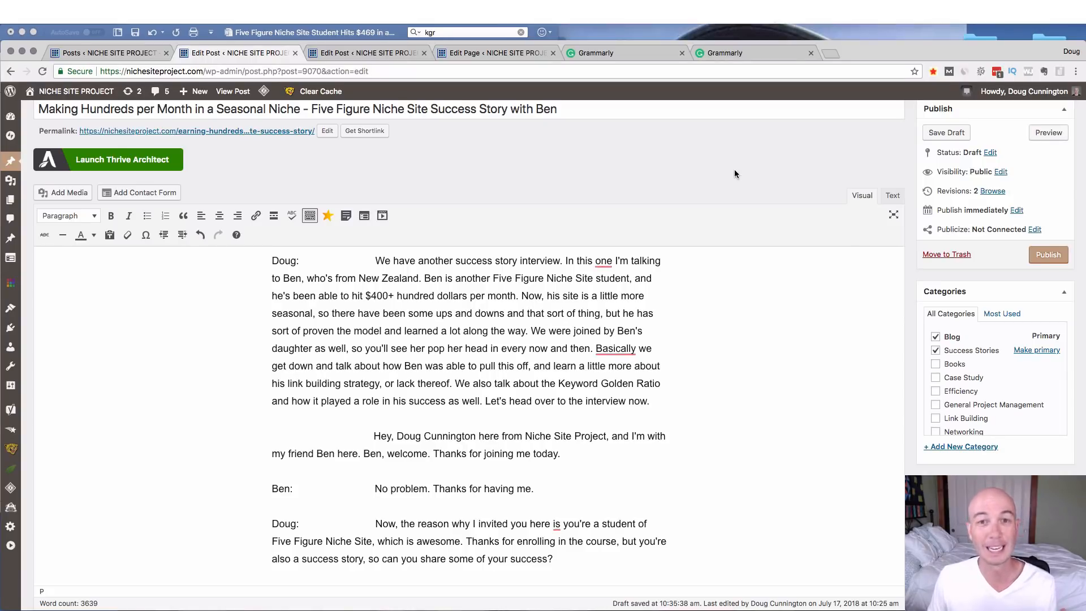
pyautogui.scroll(-2, 507, 261)
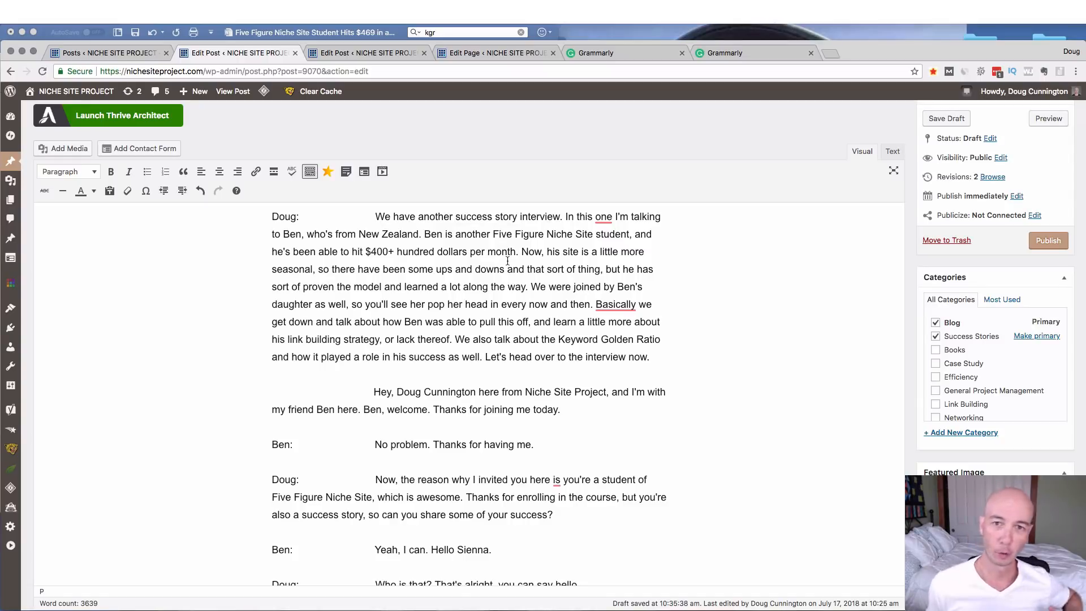
pyautogui.click(603, 217)
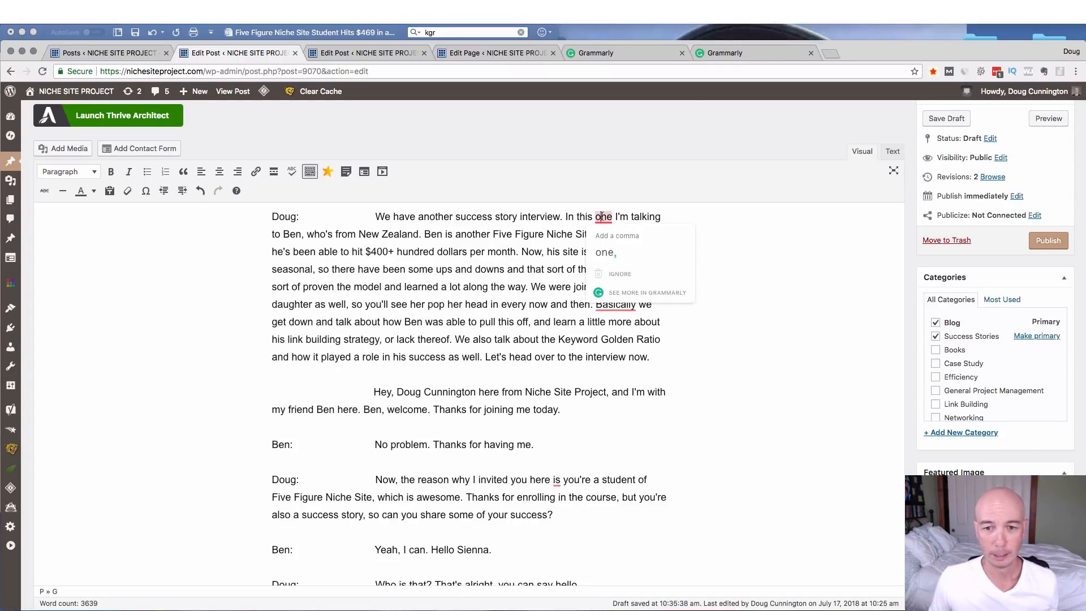
pyautogui.click(603, 253)
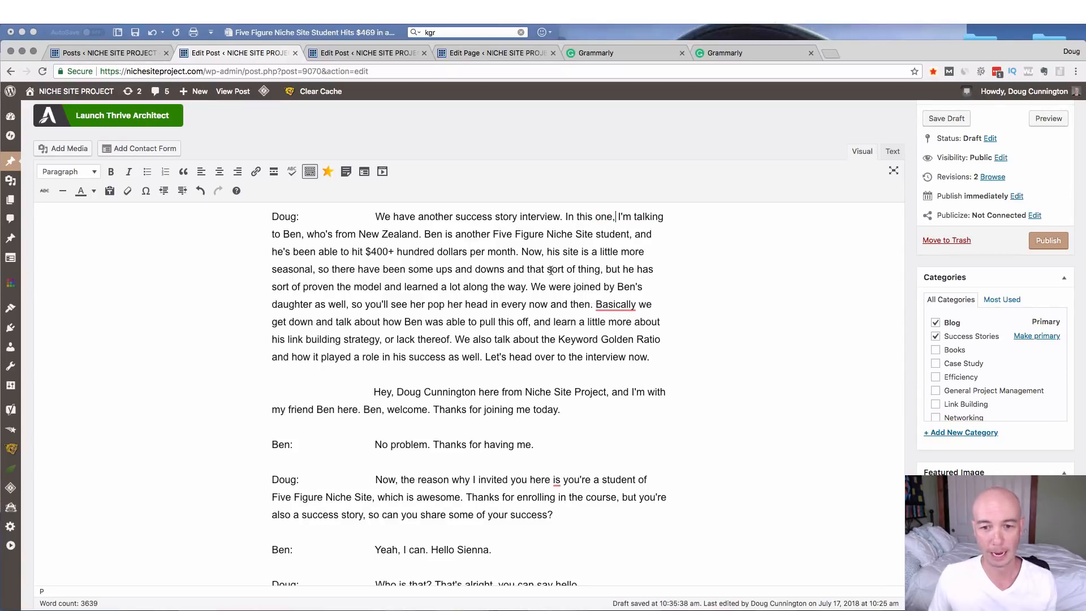
pyautogui.click(609, 305)
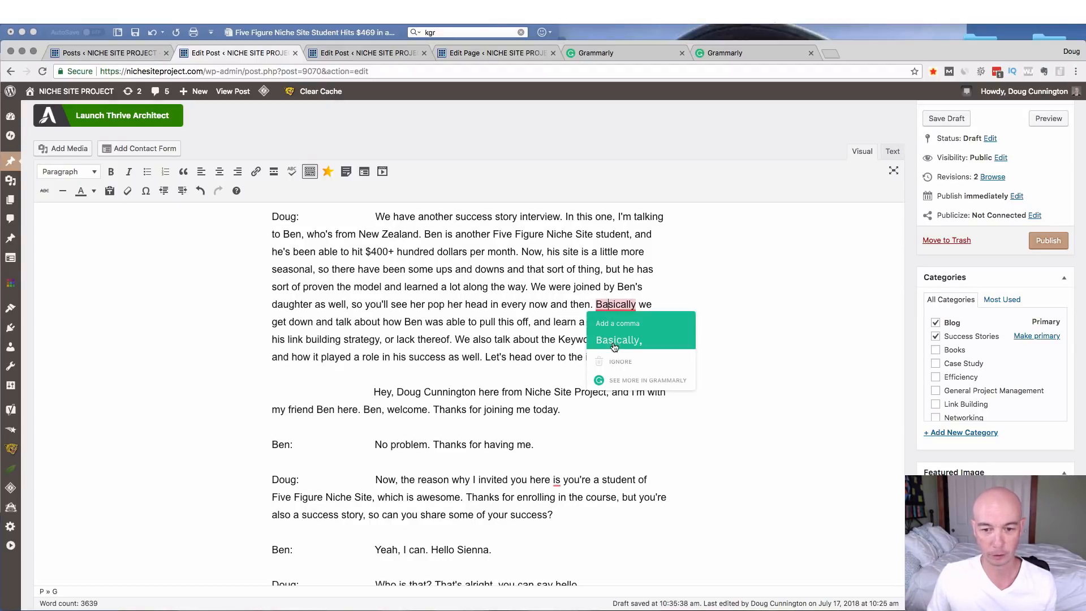
pyautogui.click(670, 344)
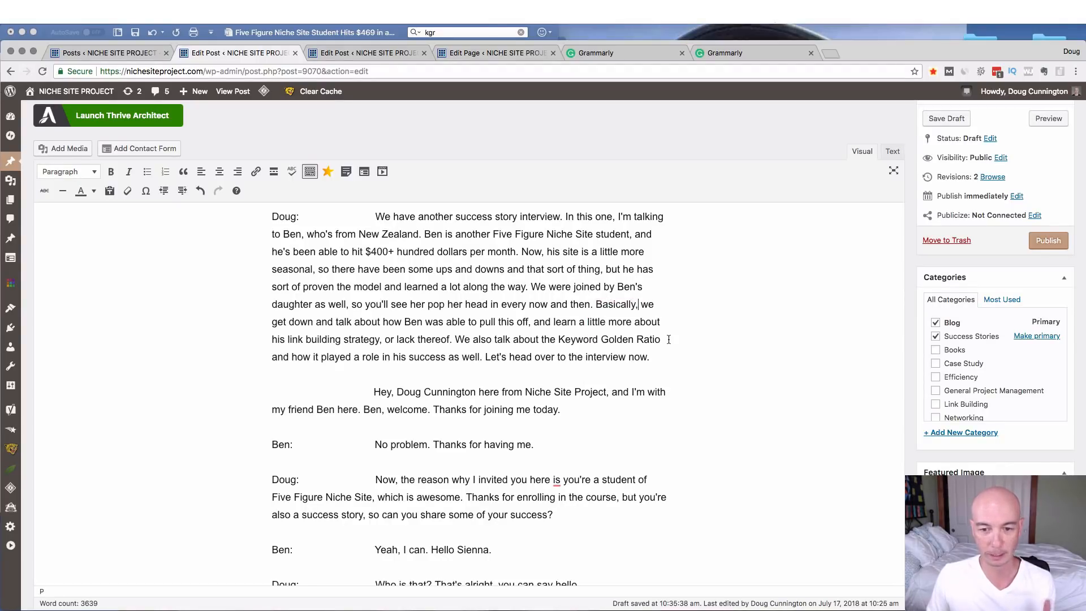
# Split the intro paragraph into three, breaking before "We were joined" and before "We also talk about the Keyword Golden Ratio"
pyautogui.scroll(-3, 531, 346)
pyautogui.scroll(1, 529, 237)
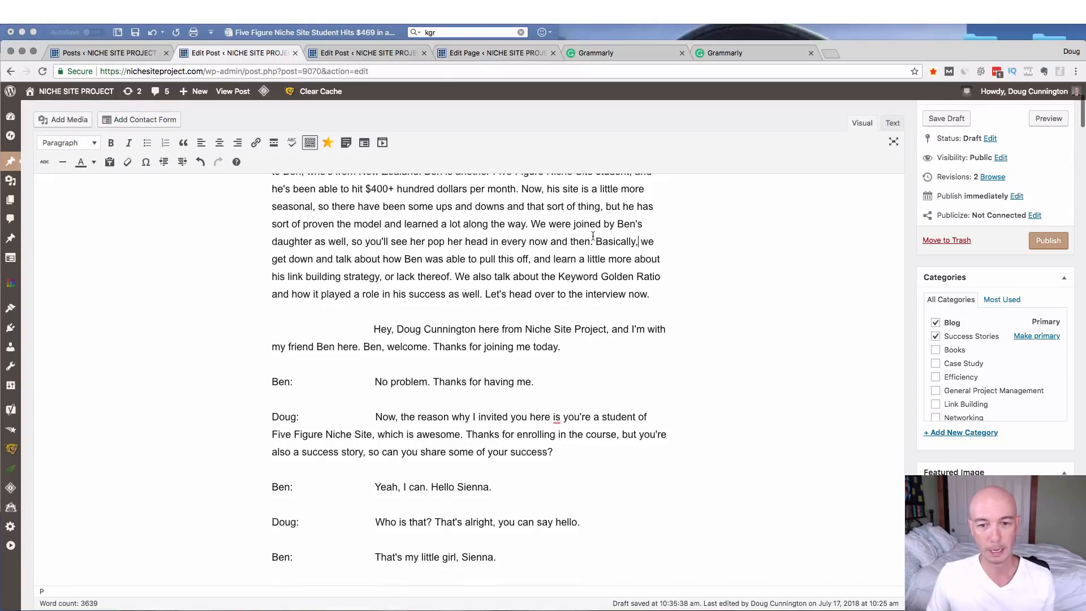
pyautogui.click(531, 224)
pyautogui.press('Return')
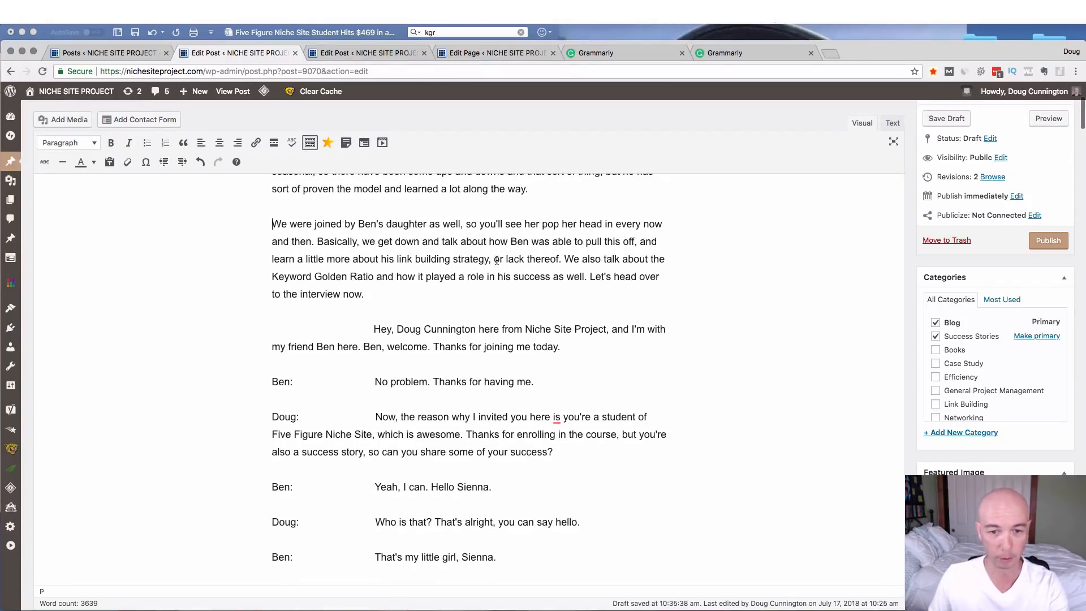
pyautogui.click(564, 259)
pyautogui.press('Return')
pyautogui.scroll(5, 468, 421)
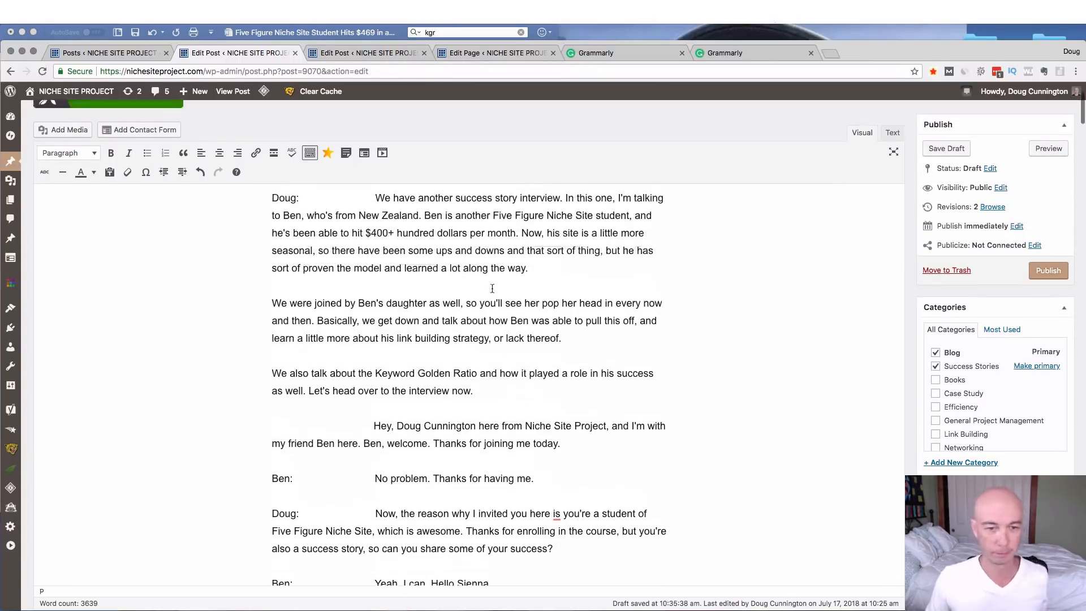
# Ignore Grammarly's suggestion to replace "is" with "if" in "the reason why I invited you here is"
pyautogui.scroll(-1, 468, 420)
pyautogui.scroll(-5, 467, 420)
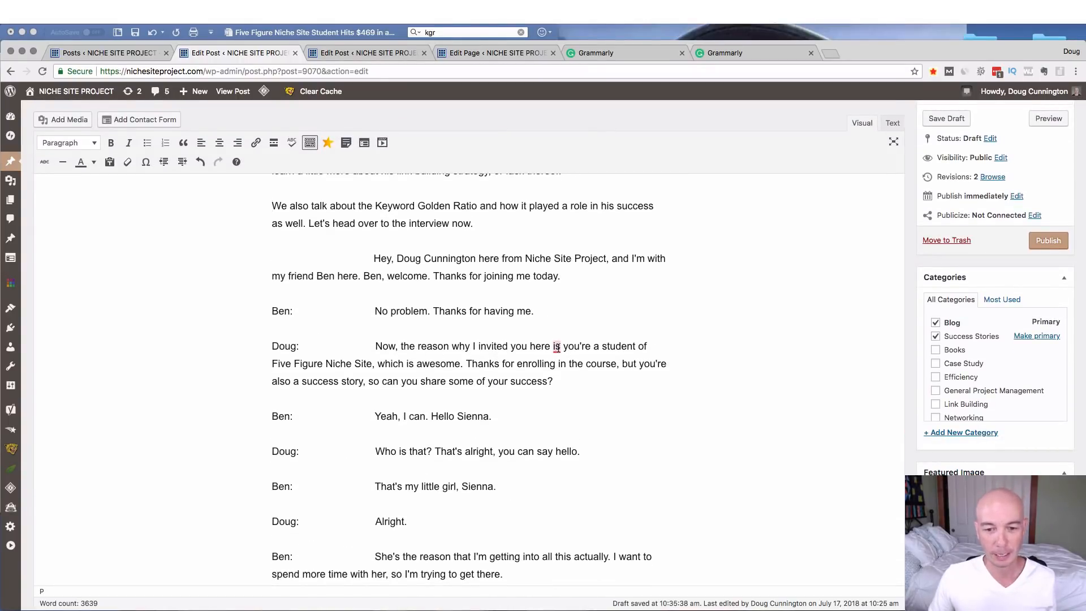
pyautogui.moveTo(557, 347)
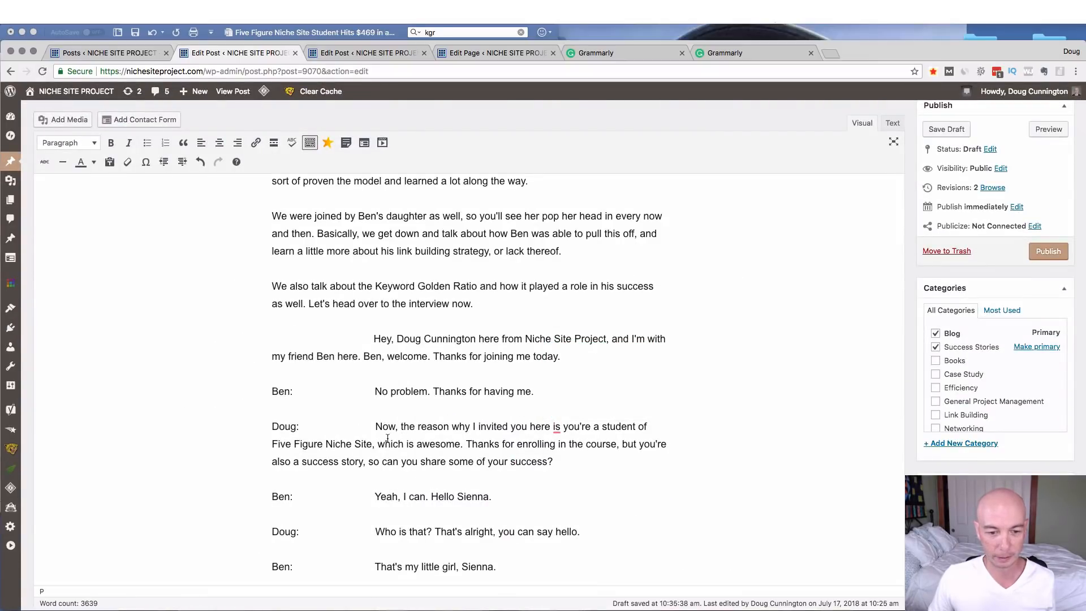
pyautogui.scroll(-3, 451, 439)
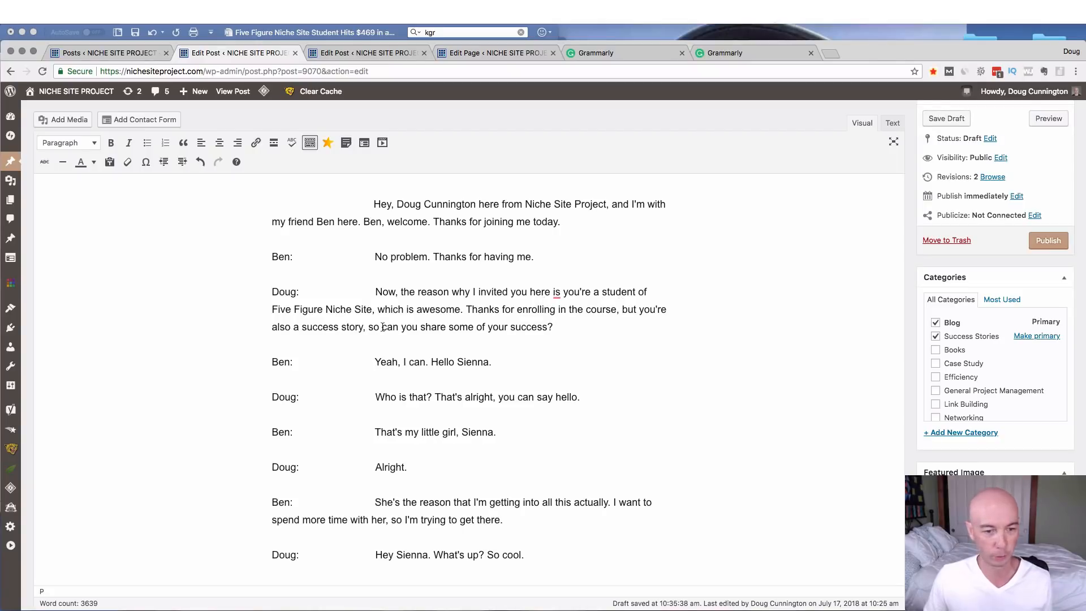
pyautogui.click(557, 293)
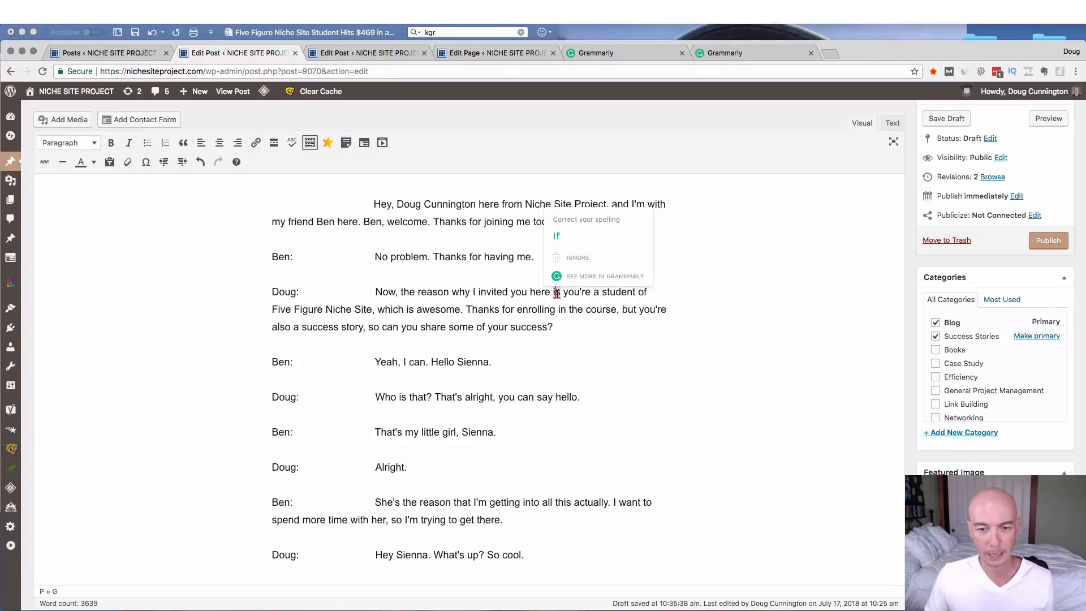
pyautogui.click(603, 260)
# Accept the verb form correction "are" in the sentence beginning "Earnings is one thing"
pyautogui.scroll(-10, 601, 255)
pyautogui.click(449, 236)
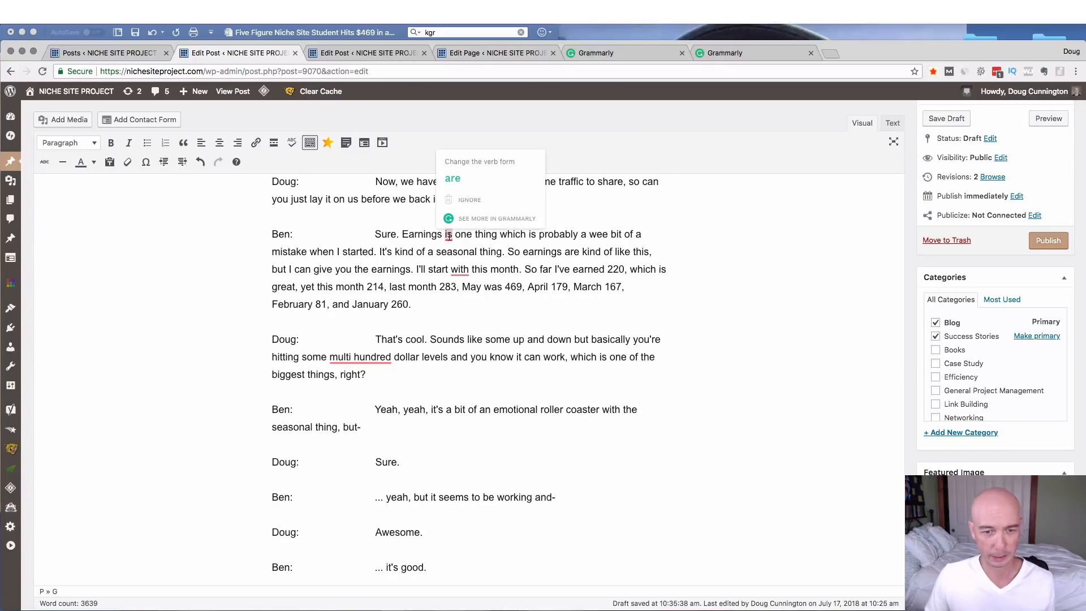
pyautogui.click(418, 247)
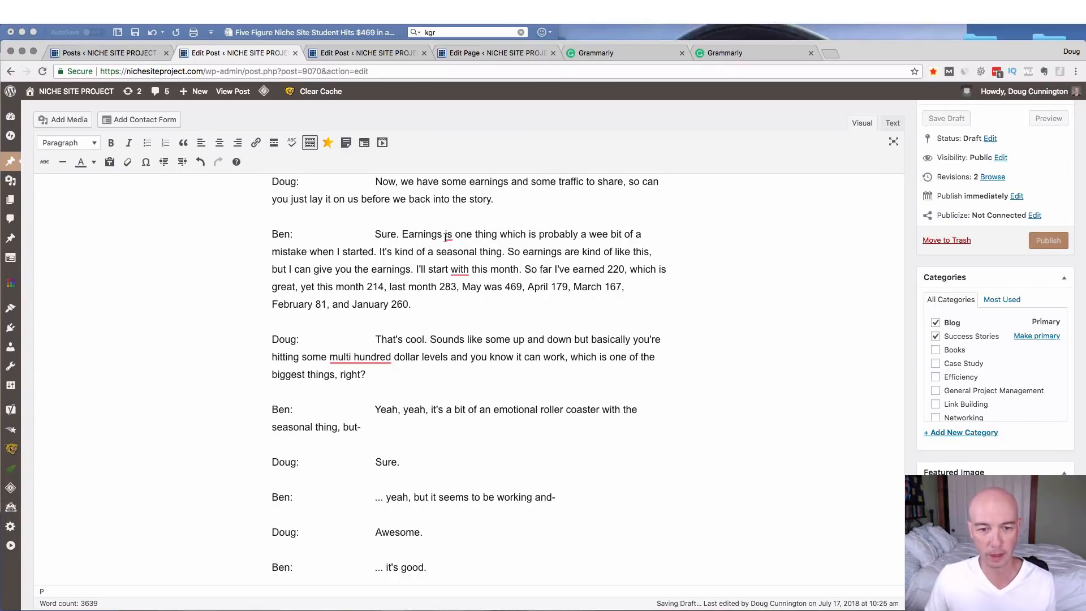
pyautogui.moveTo(448, 236)
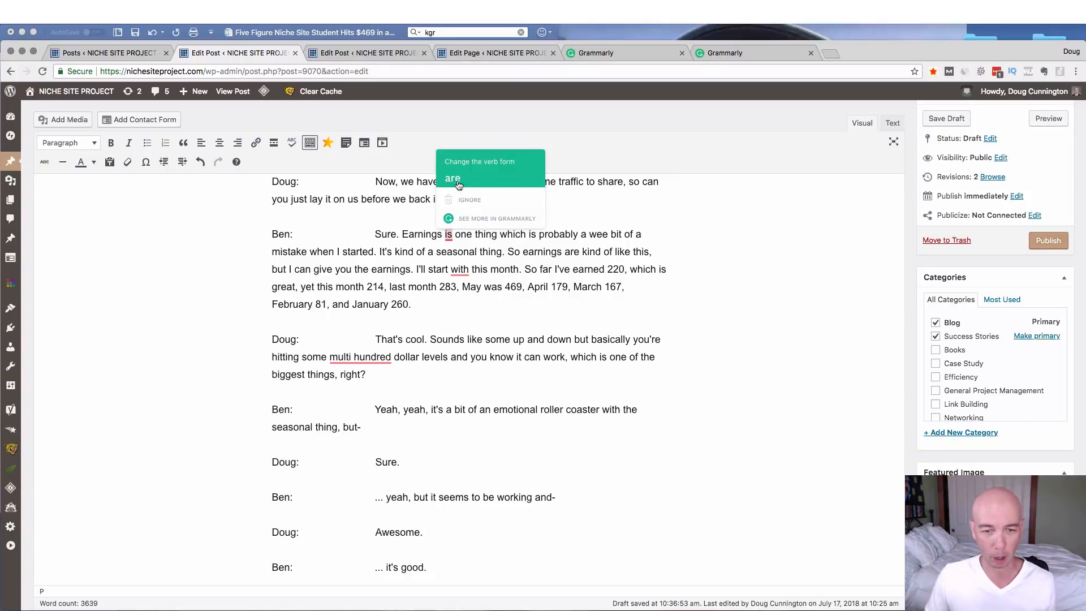
pyautogui.click(453, 179)
# Open the full Grammarly editor from the flagged "with" in "I'll start with this month" and ignore that suggestion
pyautogui.moveTo(459, 270)
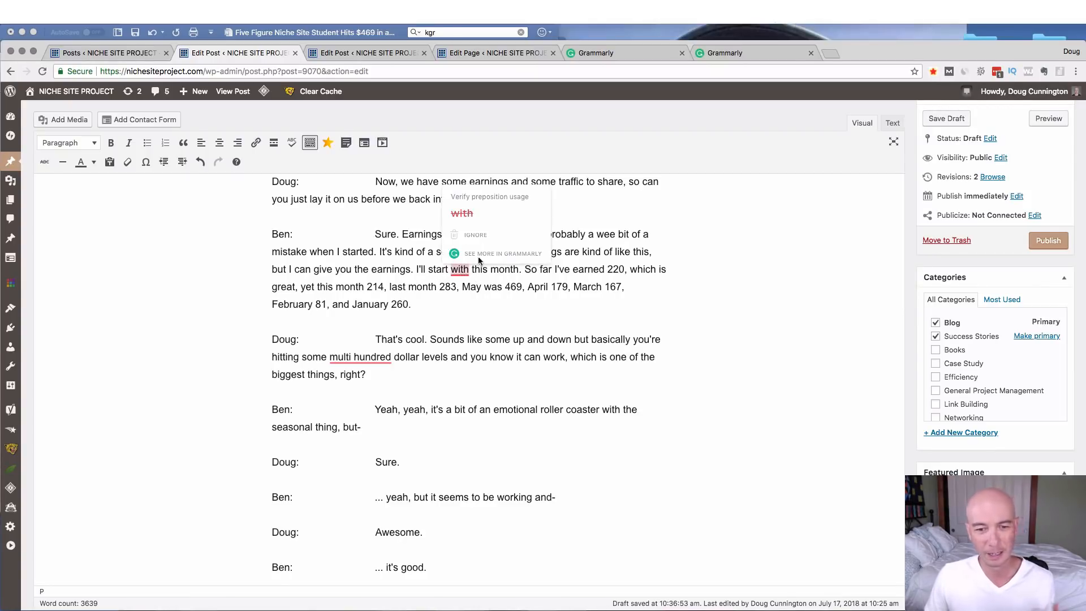
pyautogui.click(485, 255)
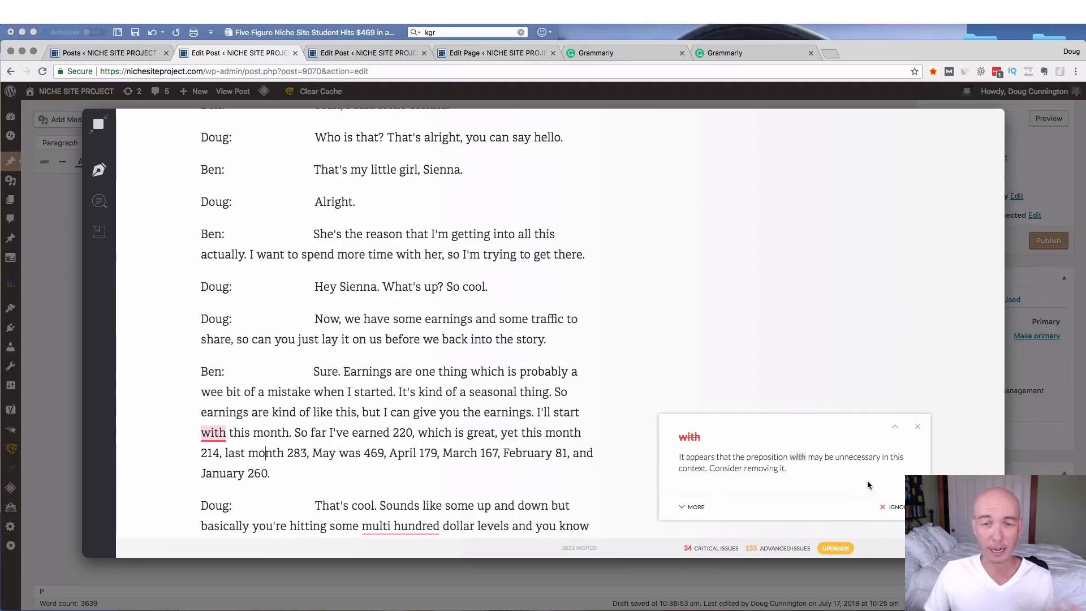
pyautogui.click(900, 509)
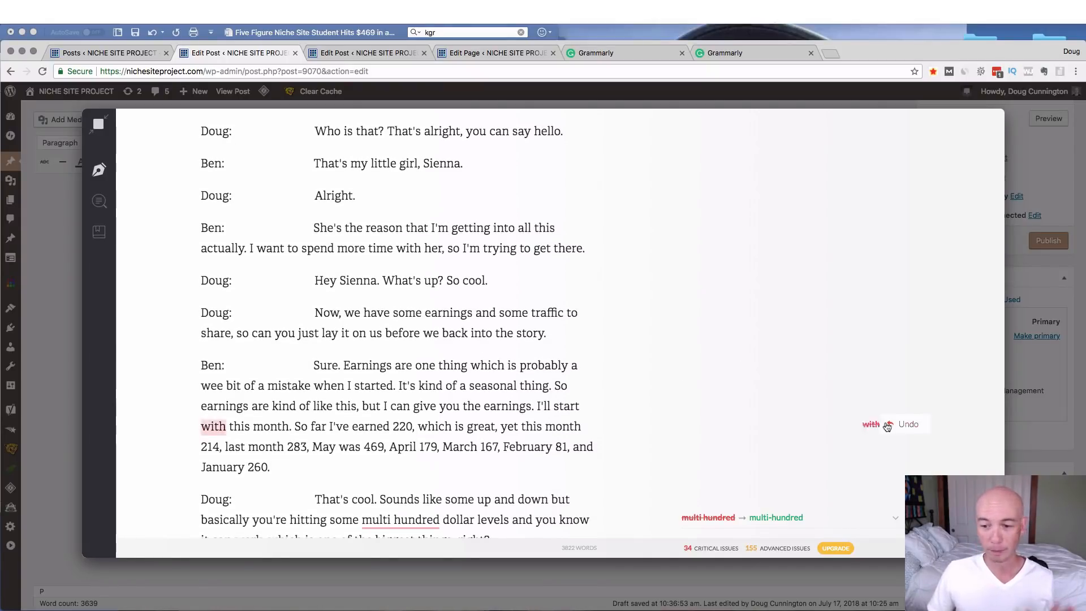
# Accept Grammarly's corrections "multi-hundred" for "multi hundred" and "to hit" for "hitting"
pyautogui.scroll(-5, 610, 377)
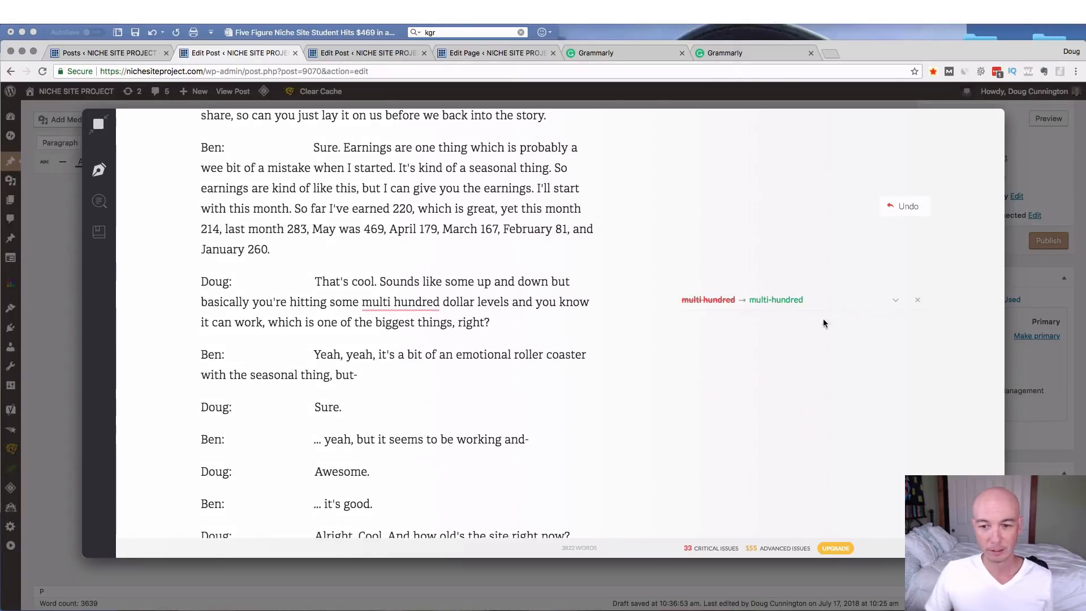
pyautogui.click(776, 300)
pyautogui.scroll(-3, 709, 321)
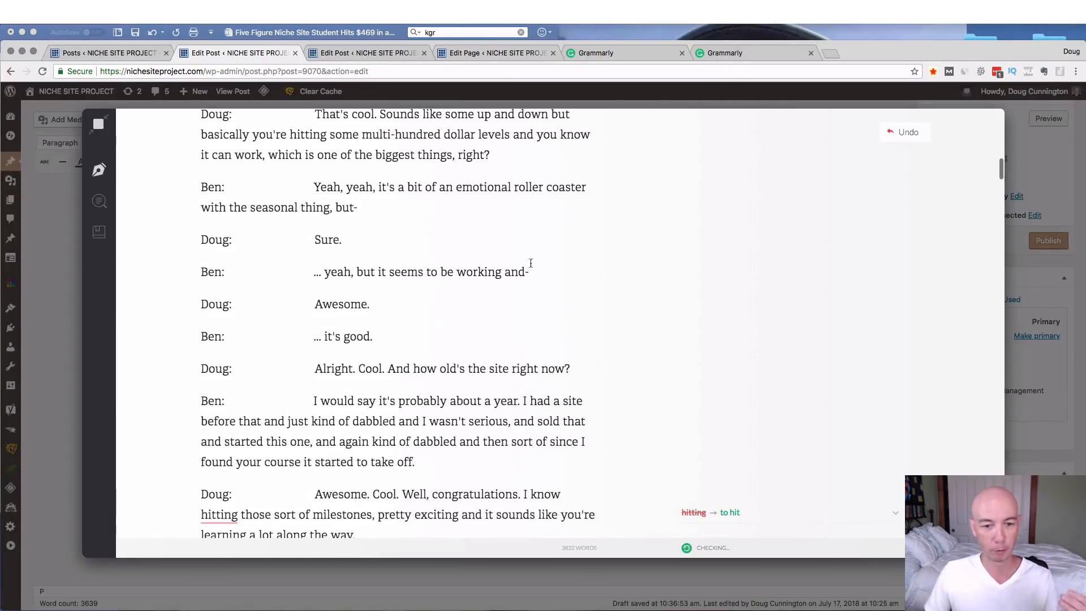
pyautogui.scroll(-5, 497, 339)
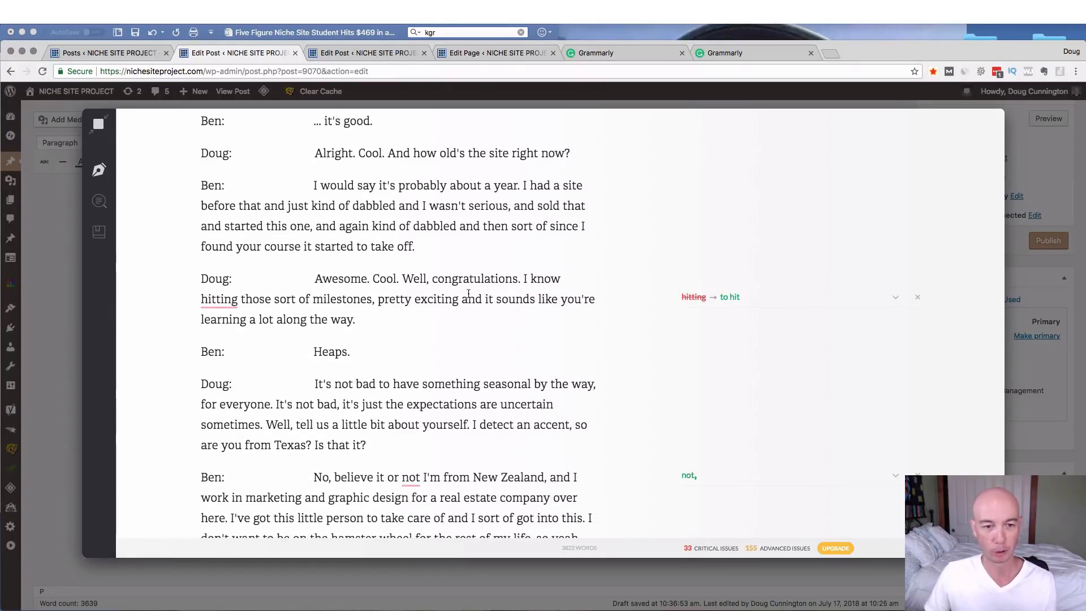
pyautogui.click(730, 297)
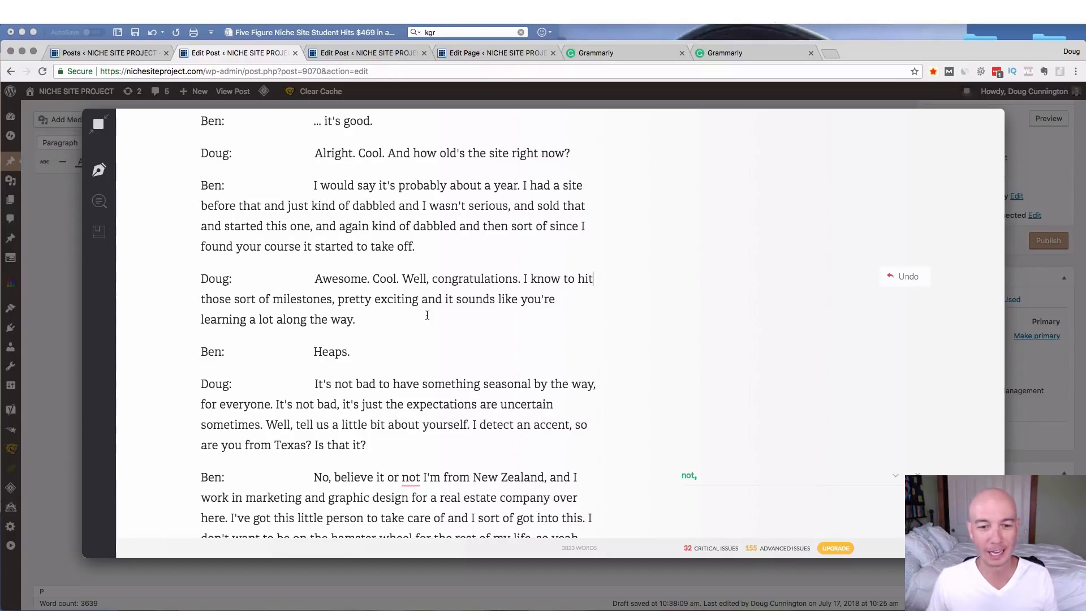
# Check the remaining critical issues in the transcript within the full Grammarly editor
pyautogui.scroll(-4, 427, 316)
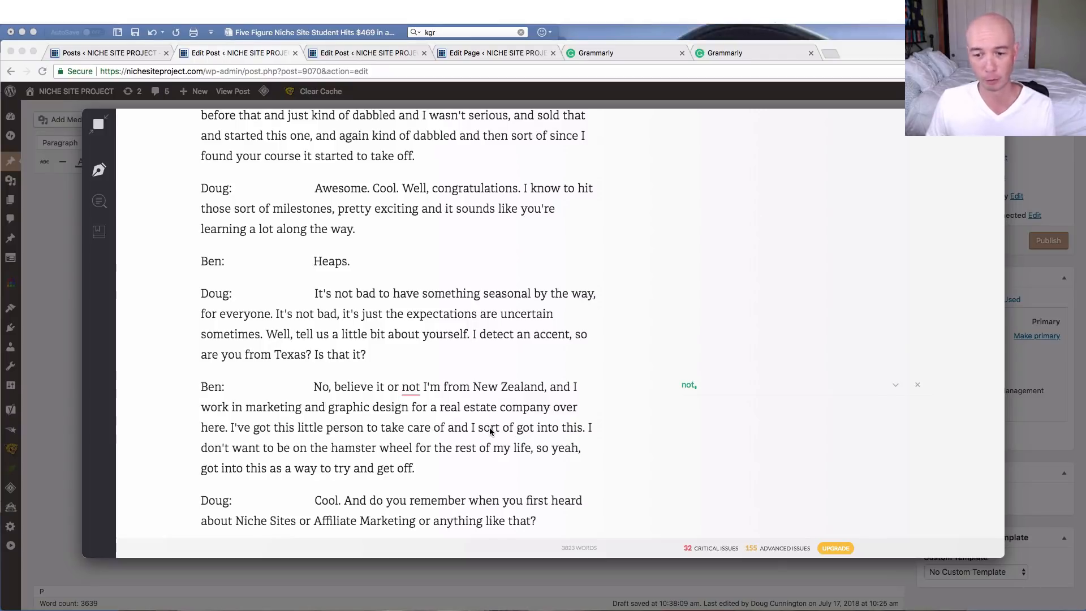
pyautogui.click(713, 548)
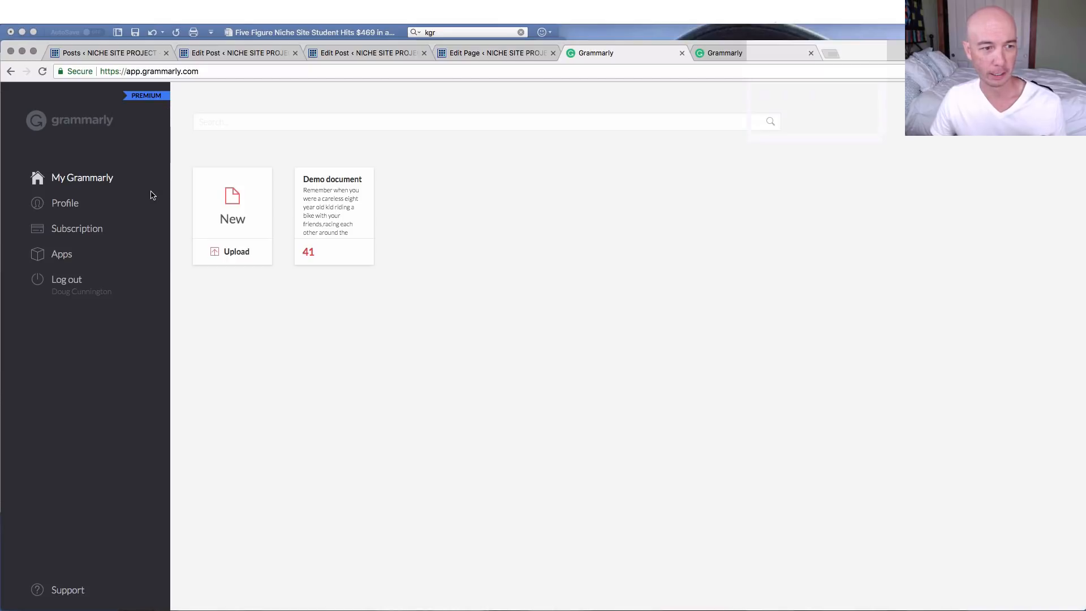
# Review the personal dictionary and the available English variants under language preference in the Grammarly web app's profile
pyautogui.click(66, 209)
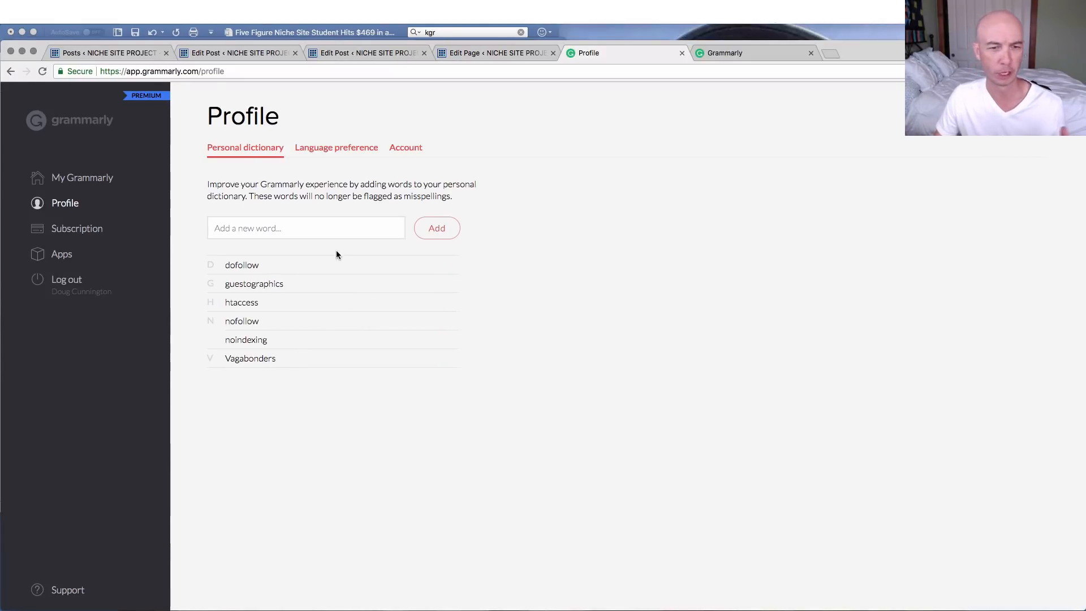
pyautogui.click(339, 149)
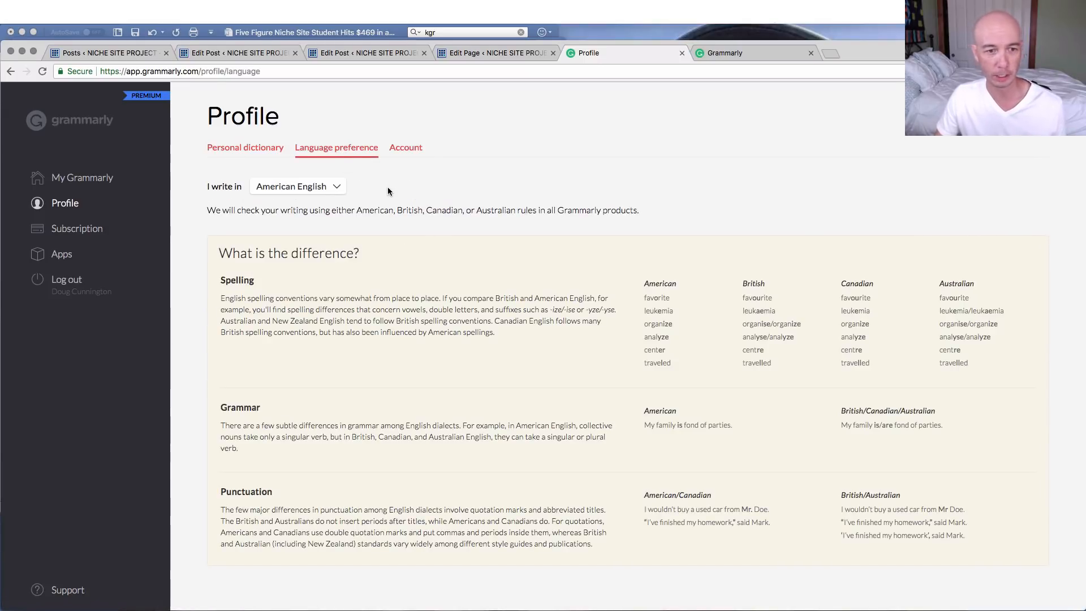
pyautogui.click(339, 193)
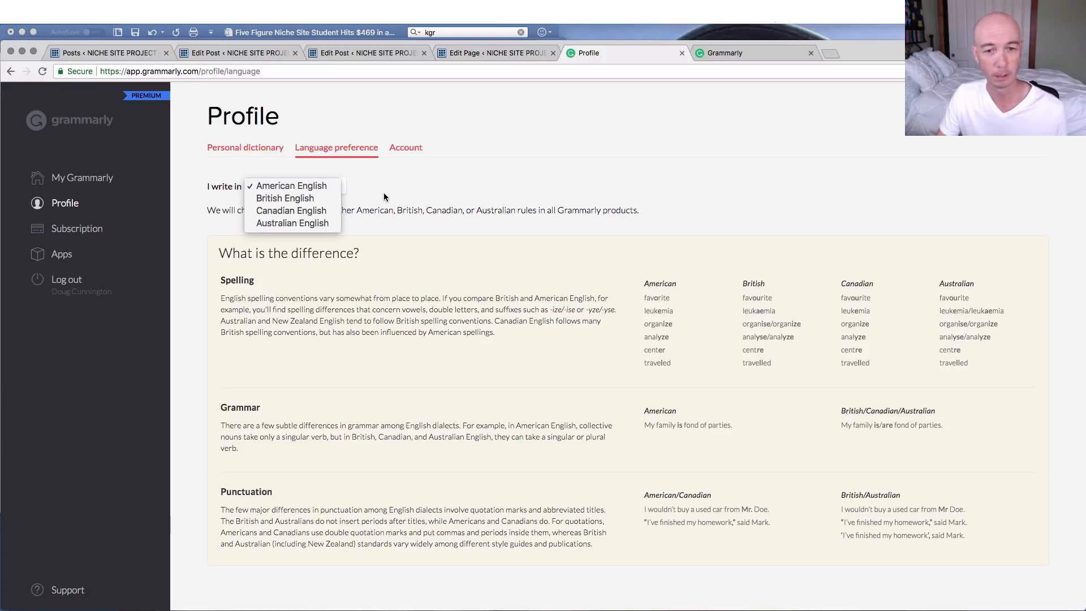
# Return to the construction worker success story post and open the full Grammarly editor from the flagged "have" in "looking forward to have a chat"
pyautogui.click(496, 193)
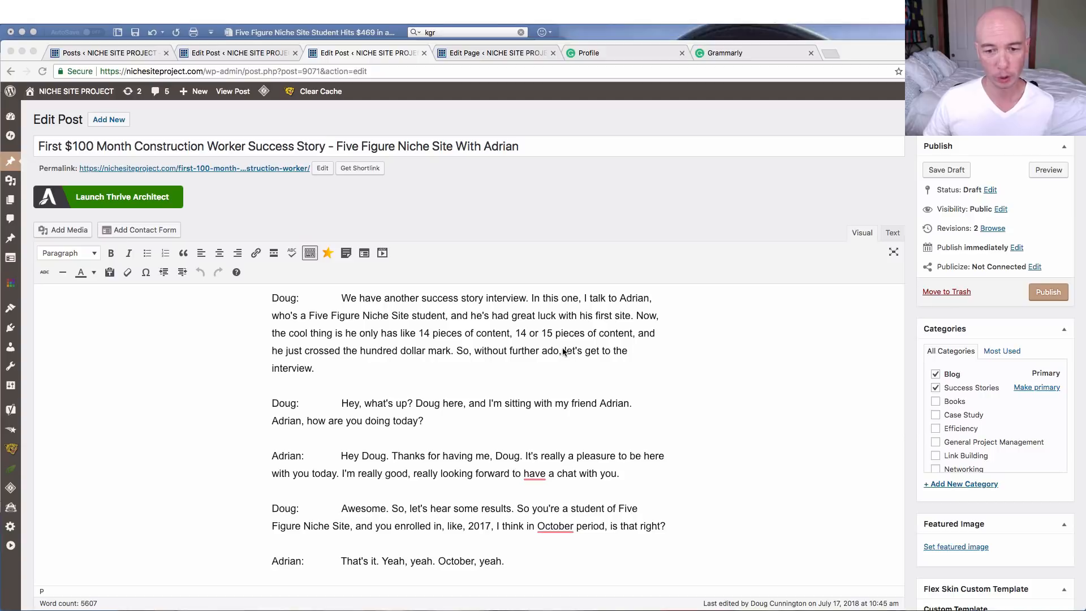
pyautogui.scroll(-1, 509, 334)
pyautogui.scroll(-1, 509, 334)
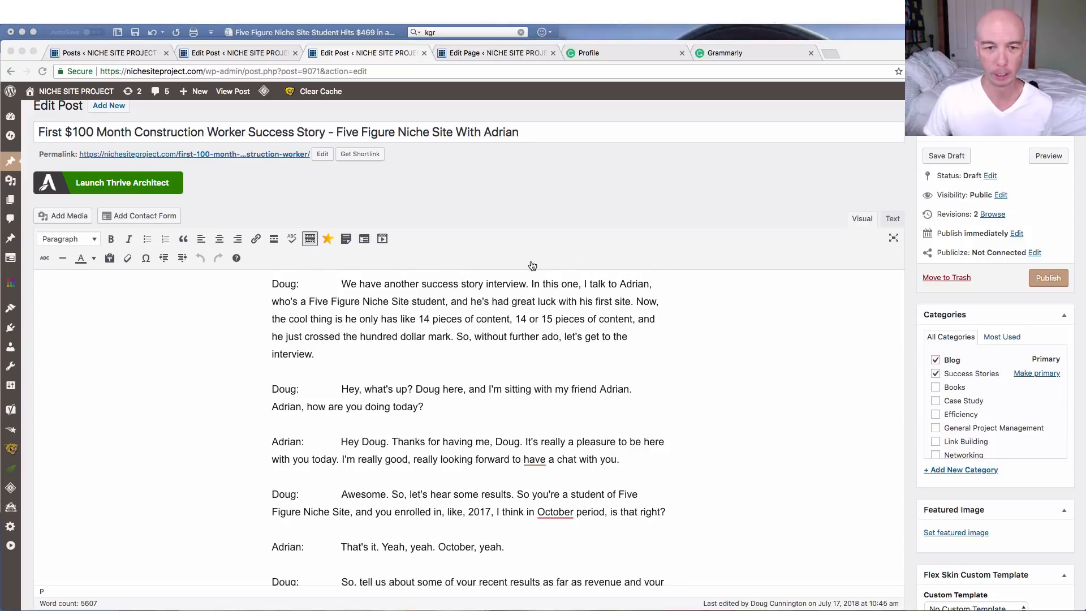
pyautogui.scroll(-5, 529, 278)
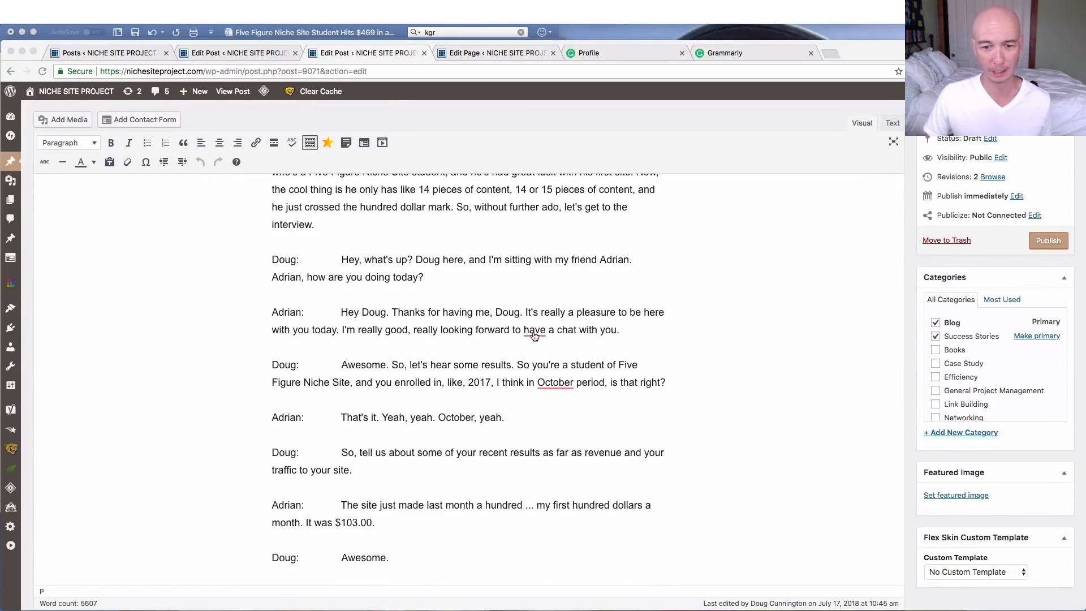
pyautogui.moveTo(533, 333)
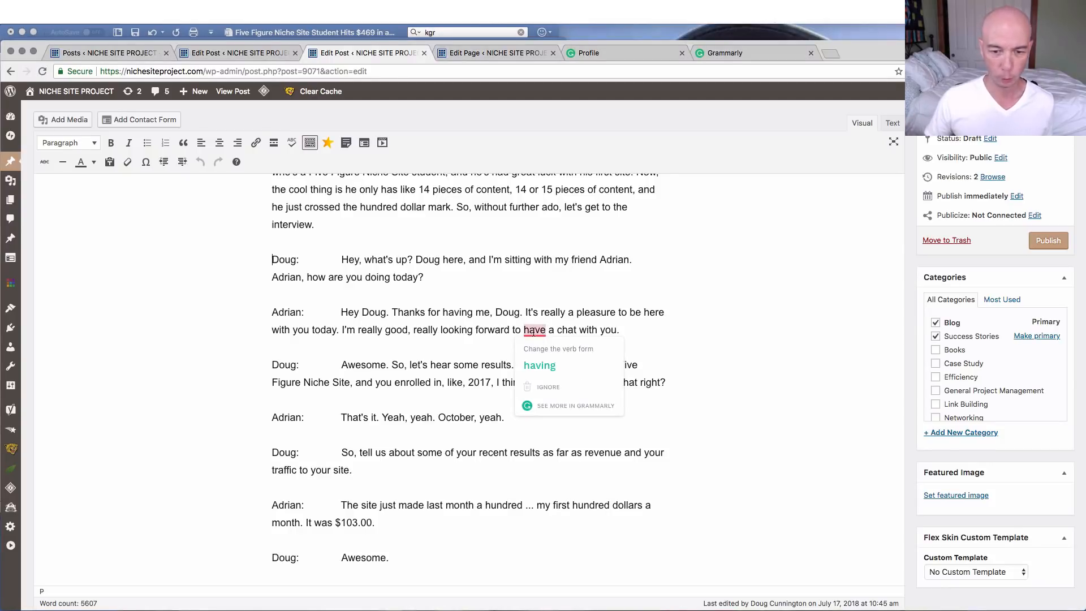
pyautogui.click(561, 406)
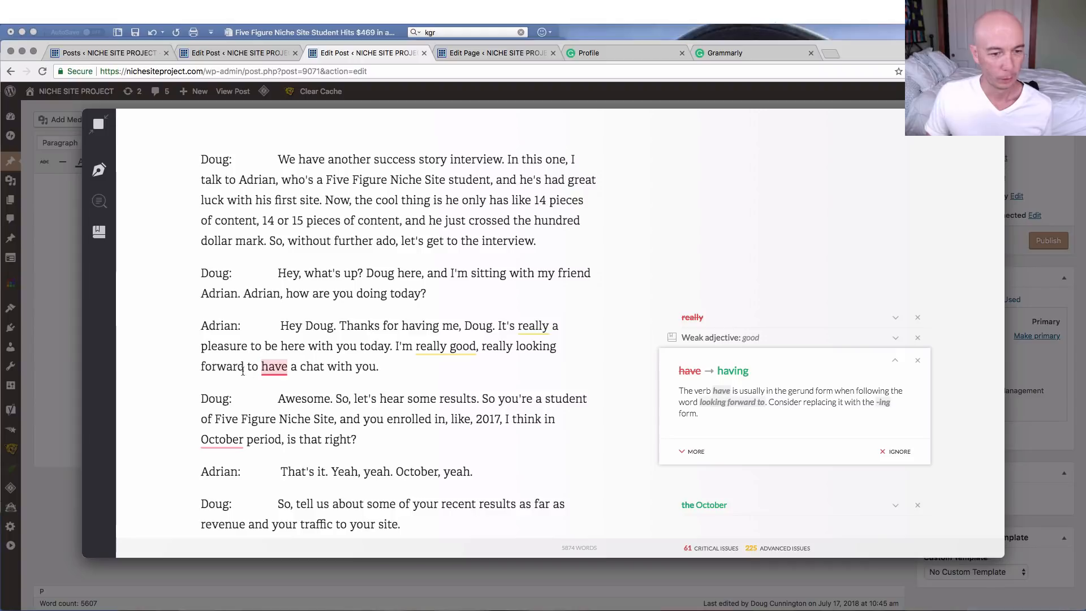
# Accept Grammarly's corrections "having" for "have" and "the October" for "October" in the interview's opening exchange
pyautogui.click(288, 370)
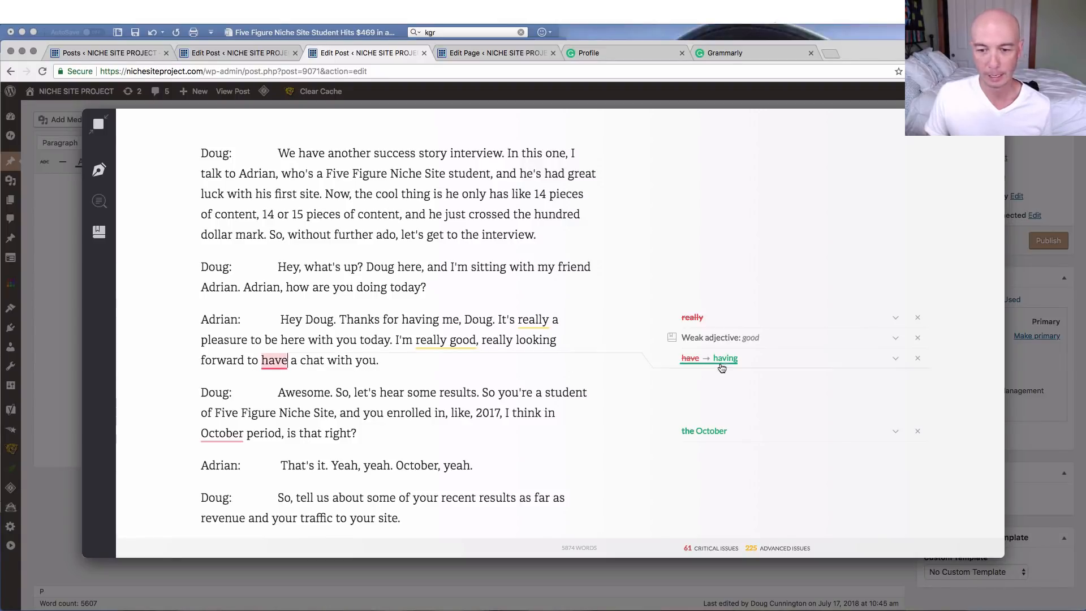
pyautogui.click(703, 360)
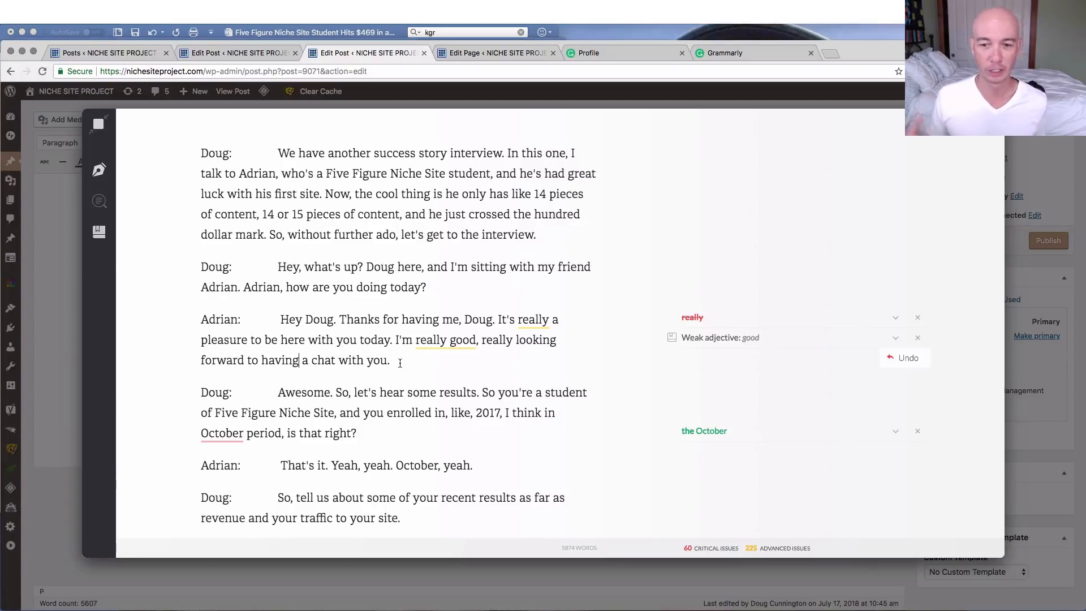
pyautogui.scroll(-5, 391, 357)
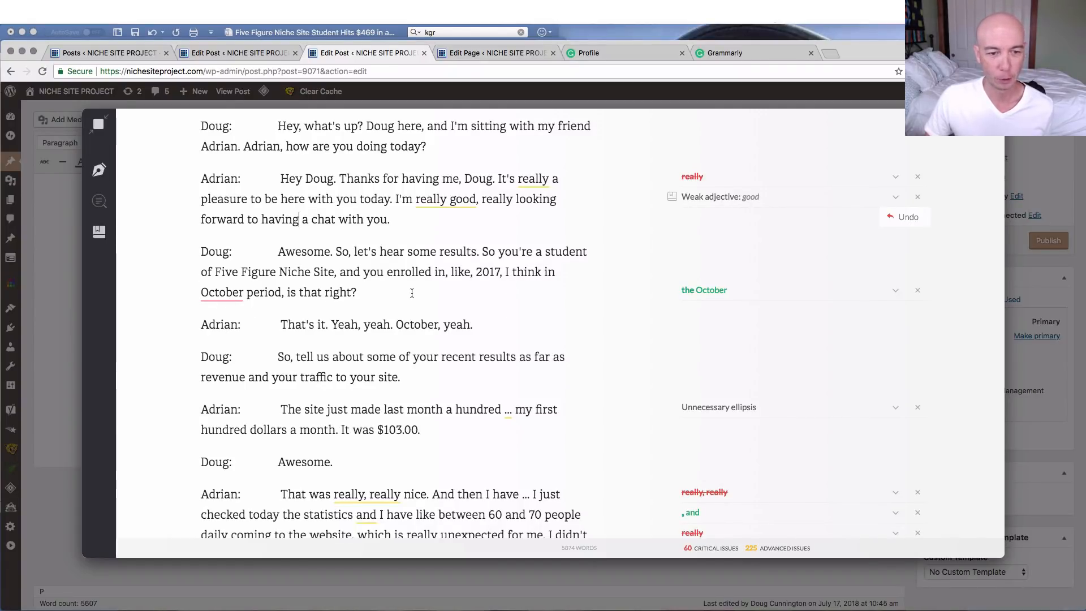
pyautogui.click(702, 293)
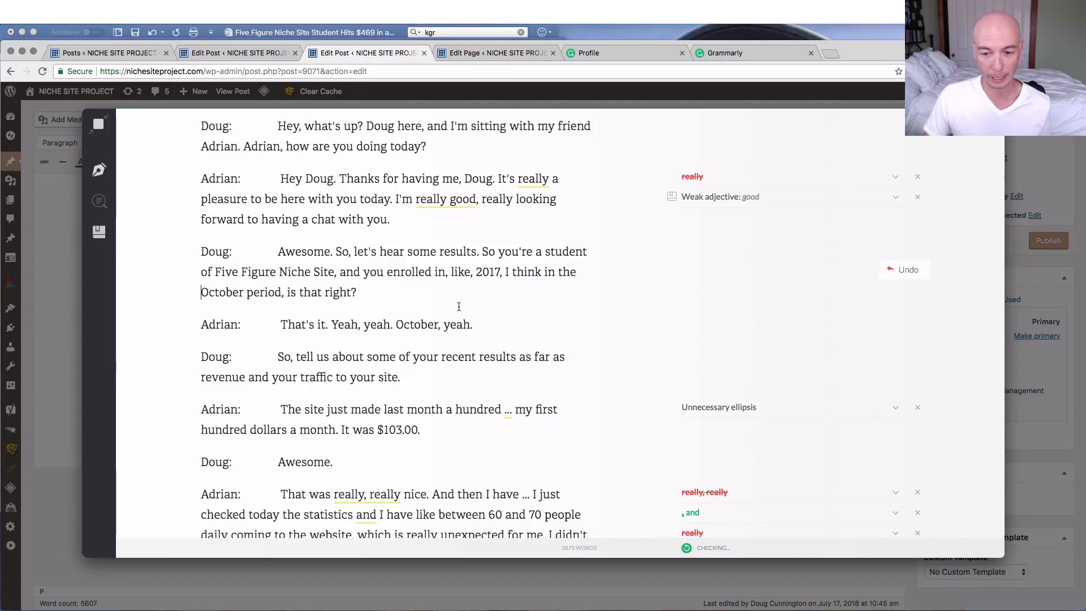
# Accept the correction "going to" in the sentence "So hopefully is going this website"
pyautogui.scroll(-3, 459, 306)
pyautogui.scroll(-3, 459, 306)
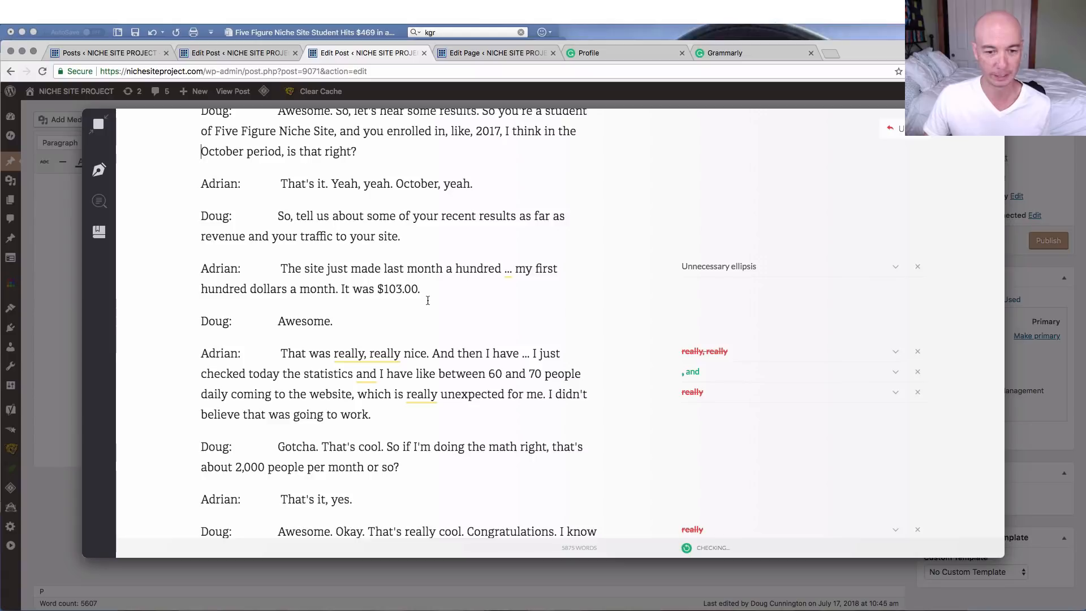
pyautogui.scroll(-2, 428, 300)
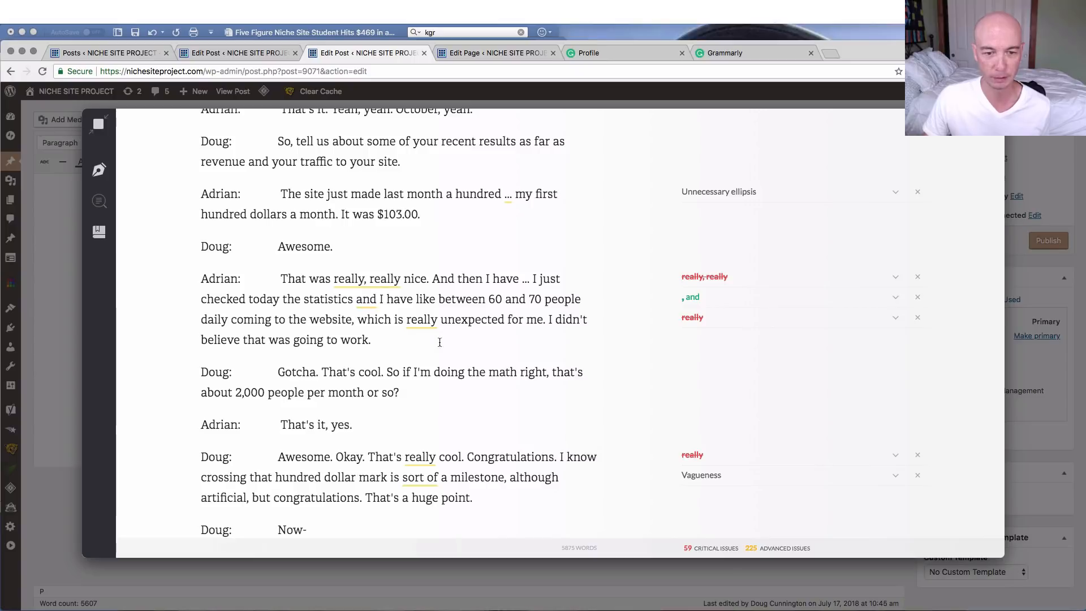
pyautogui.scroll(-12, 439, 345)
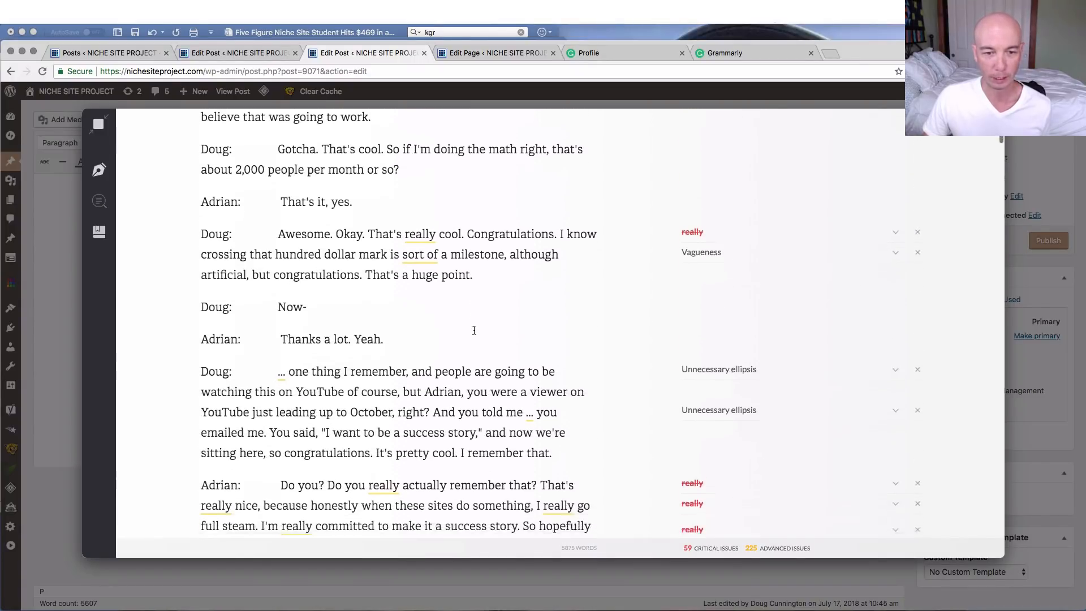
pyautogui.scroll(-2, 458, 331)
pyautogui.scroll(-1, 446, 332)
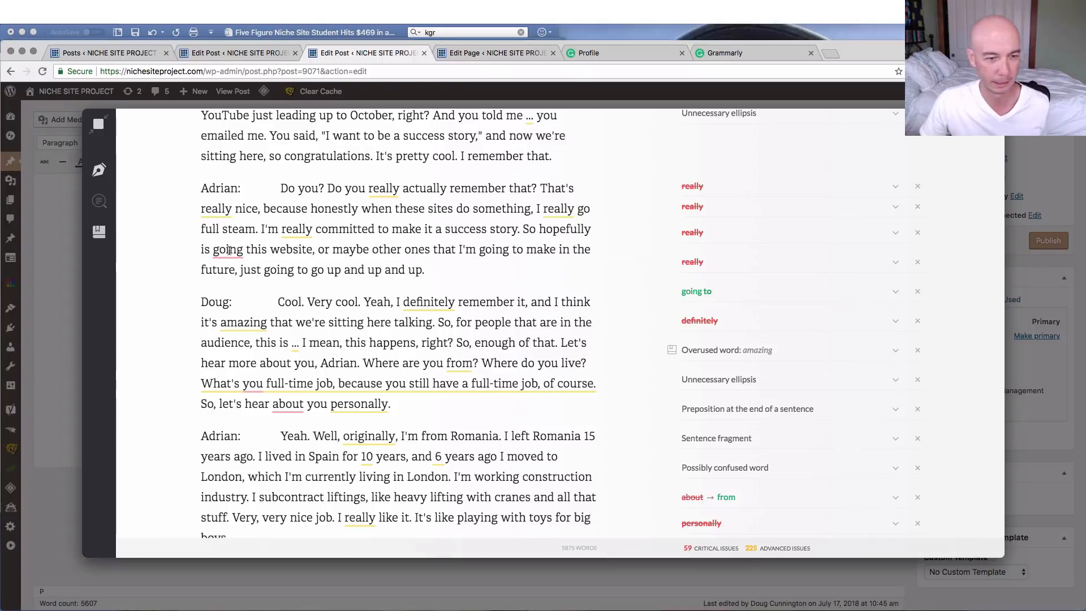
pyautogui.click(696, 291)
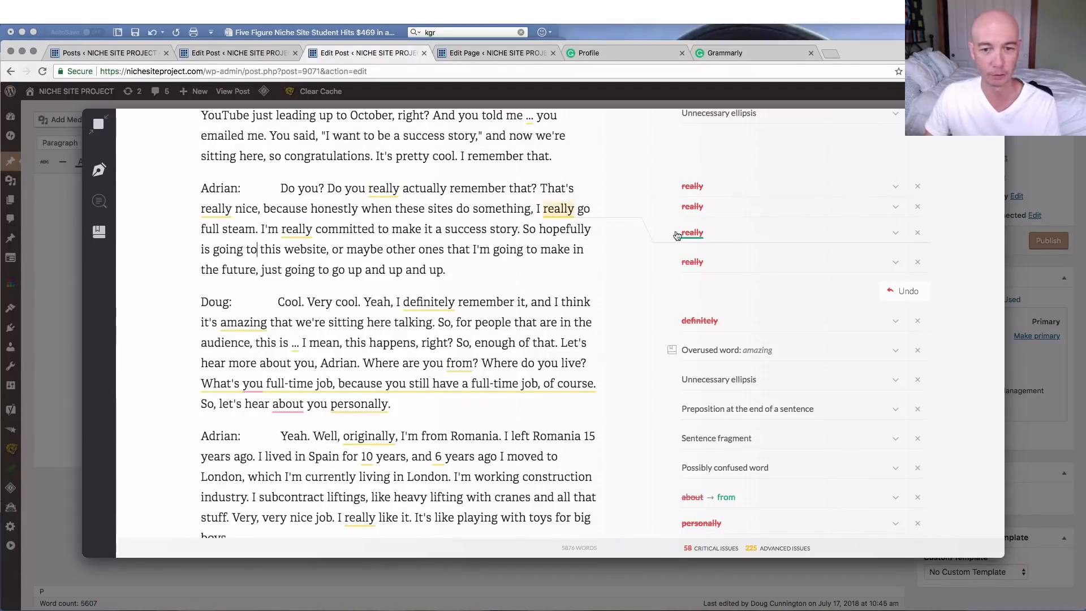
# Check the explanation for the flagged "really" in "Do you really actually remember that?" and remove the word
pyautogui.click(696, 187)
pyautogui.click(903, 188)
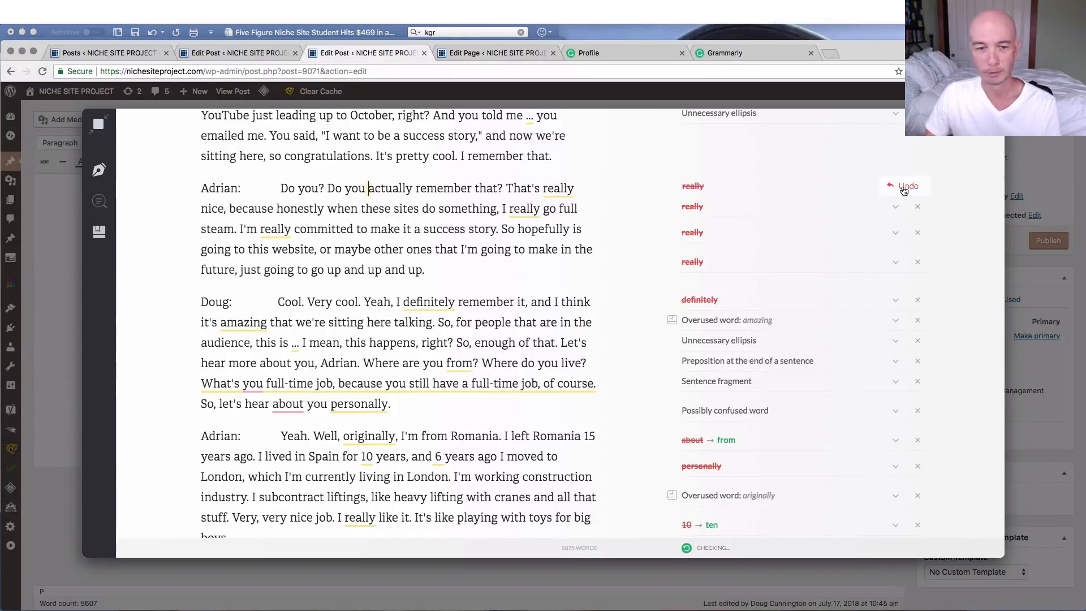
pyautogui.click(792, 186)
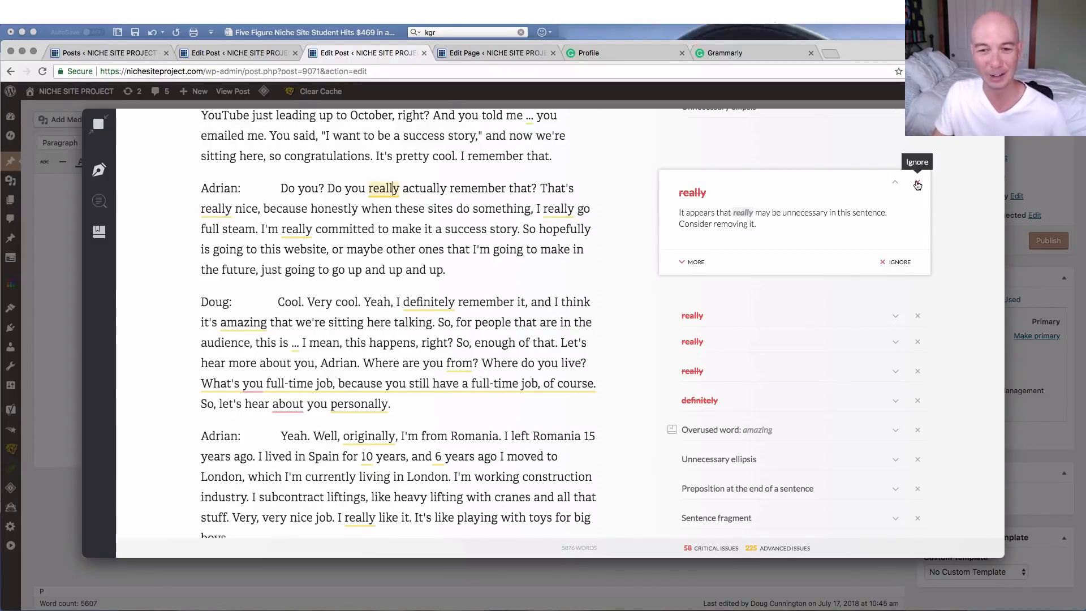
pyautogui.click(700, 196)
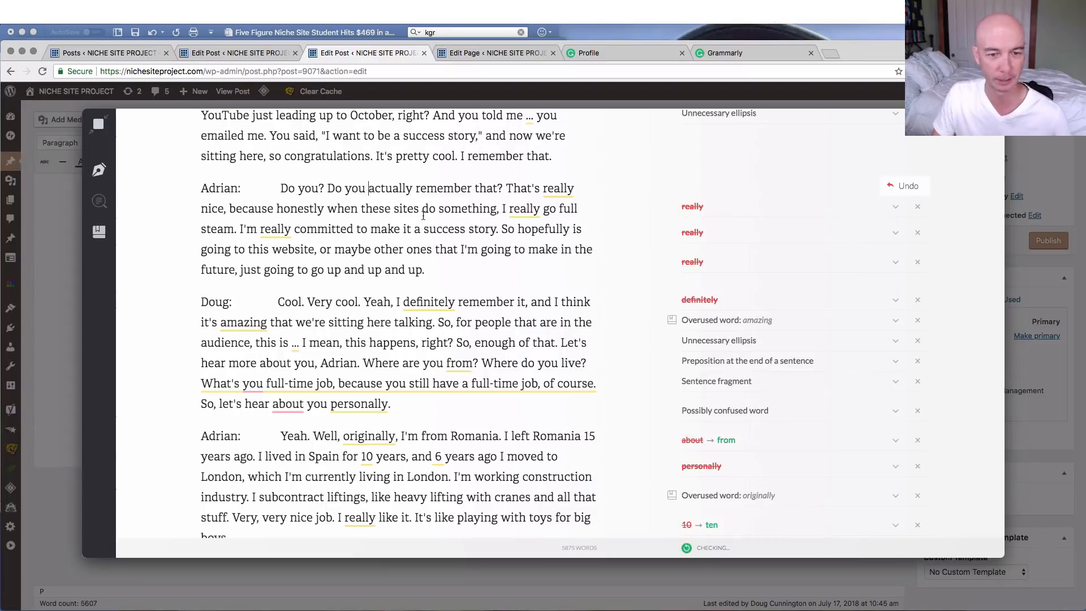
# Ignore the "really" suggestion in "That's really nice" after reading its full explanation, and remove "really" from "I really go full steam"
pyautogui.click(697, 208)
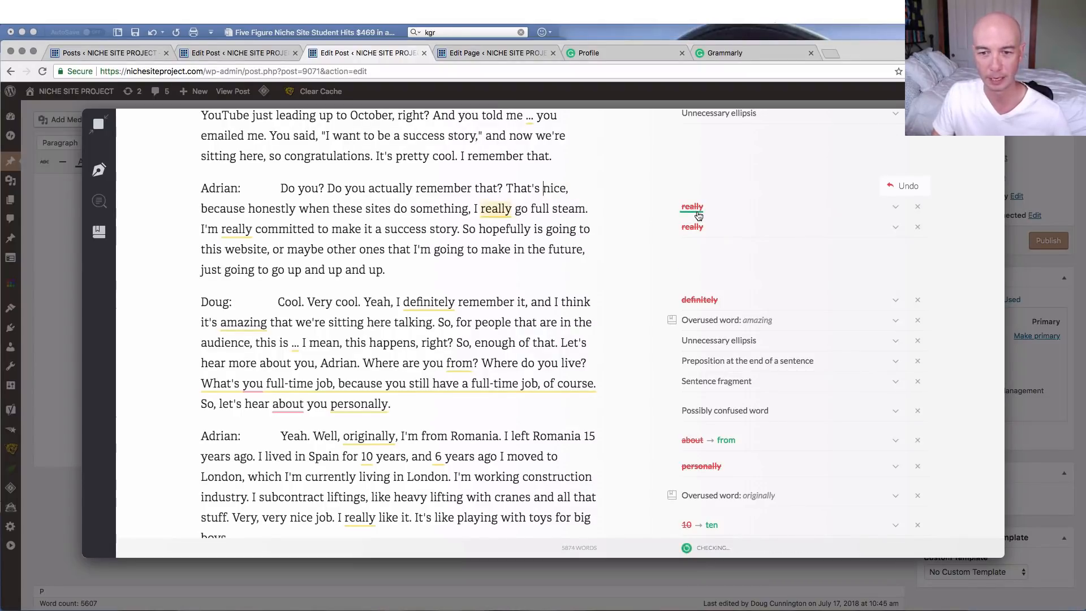
pyautogui.click(903, 185)
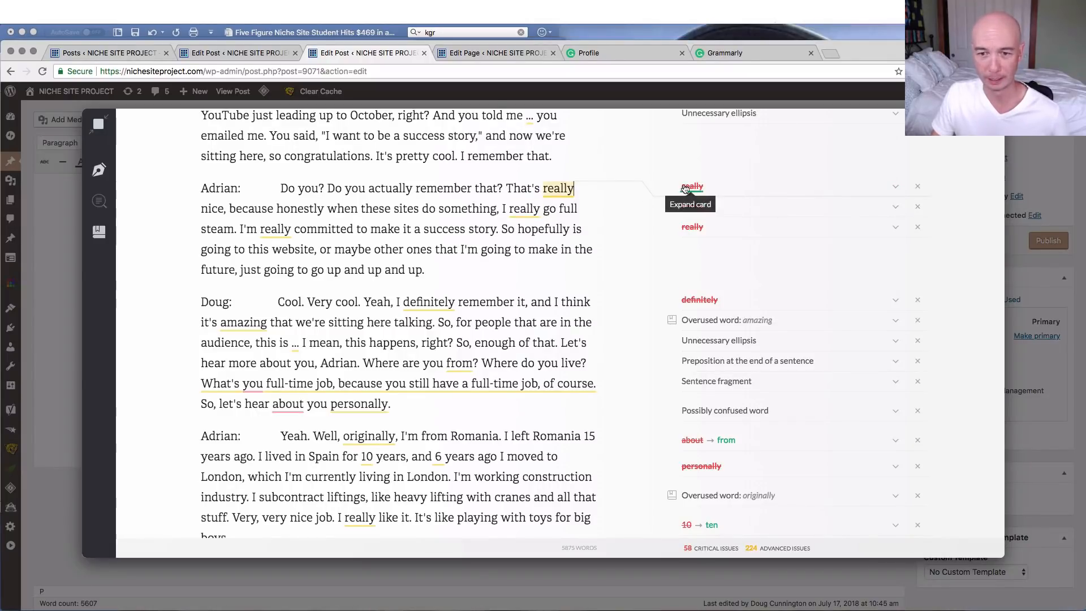
pyautogui.click(897, 187)
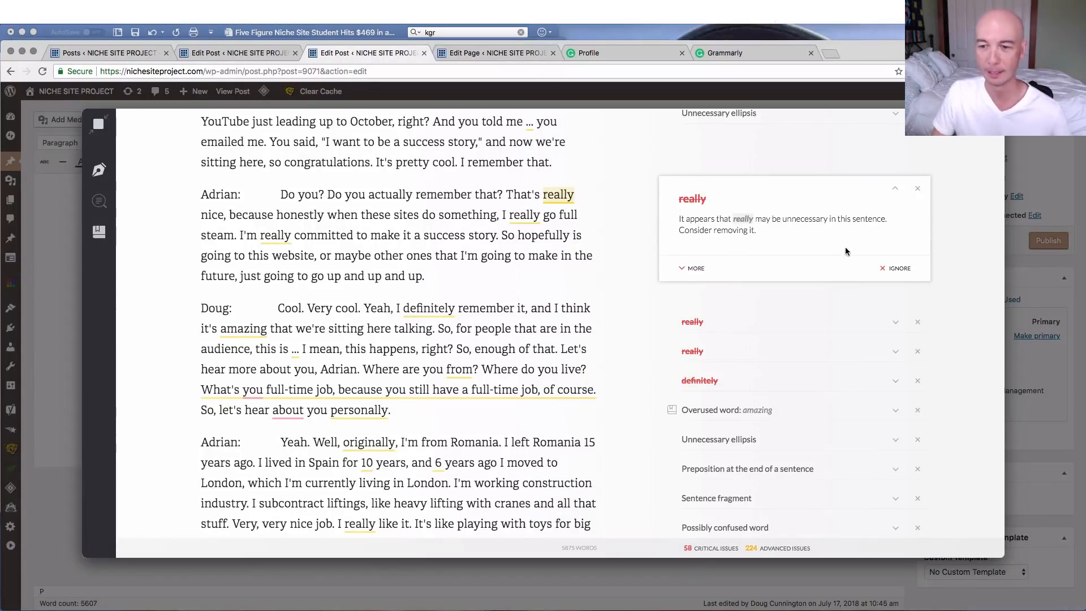
pyautogui.click(695, 268)
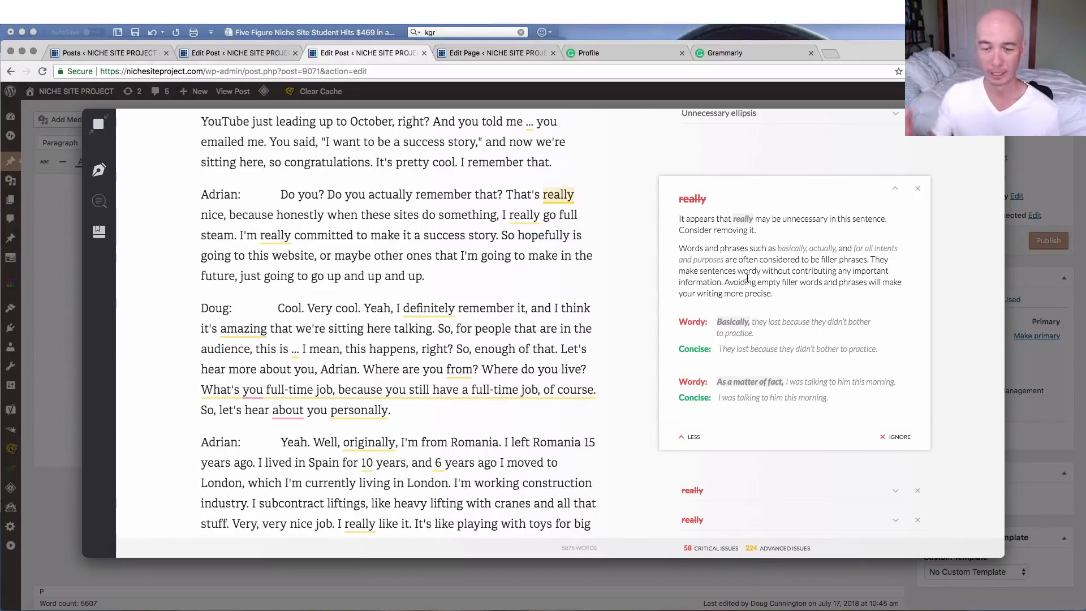
pyautogui.click(920, 193)
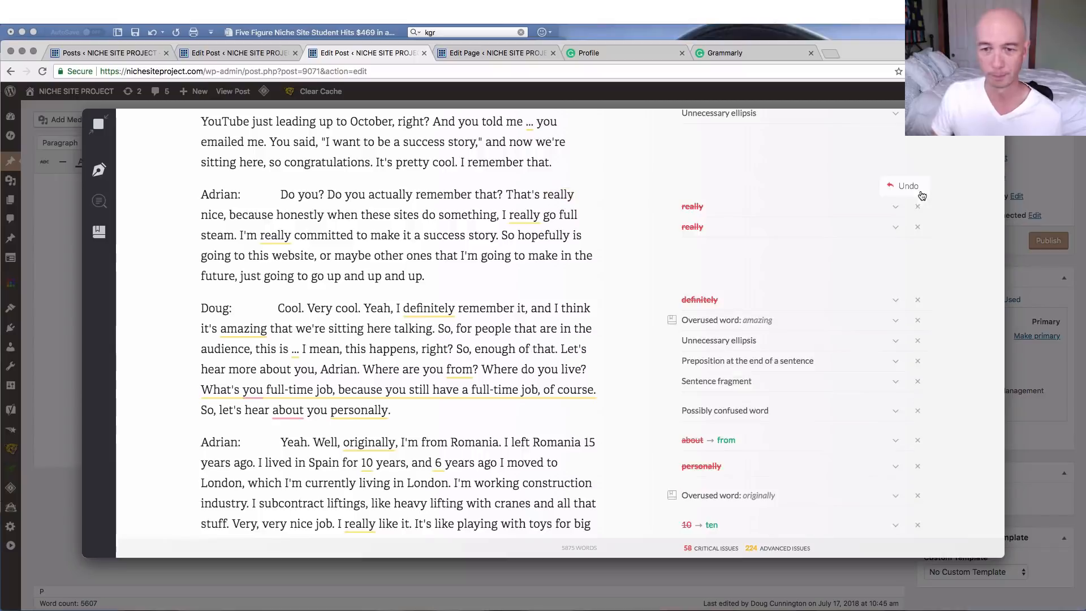
pyautogui.click(692, 207)
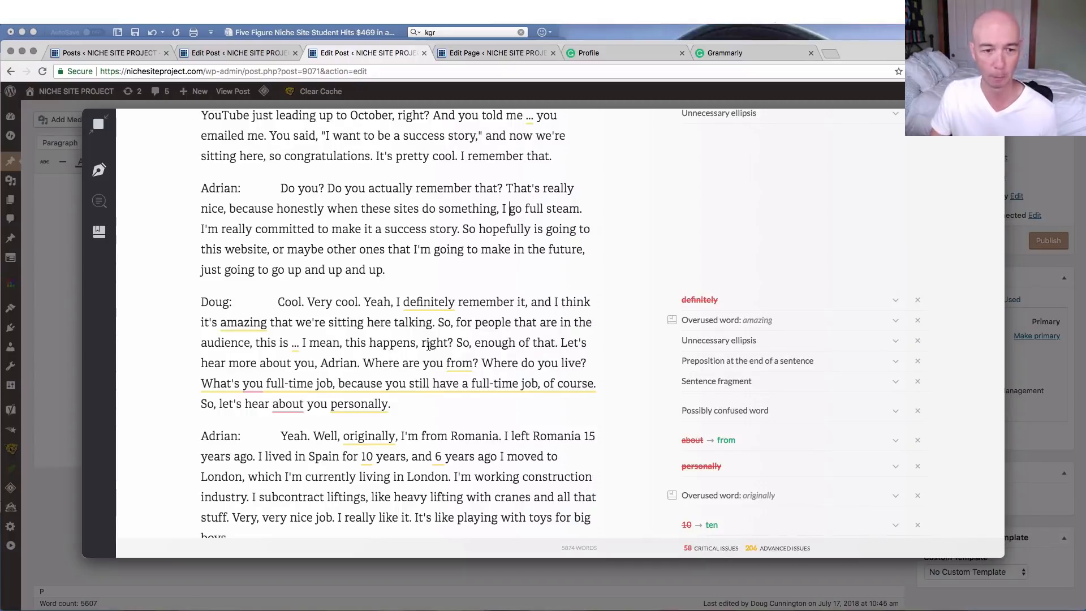
# Ignore the suggestion to remove "definitely" from "I definitely remember it" and expand the overused-word suggestion for "amazing"
pyautogui.scroll(-3, 418, 351)
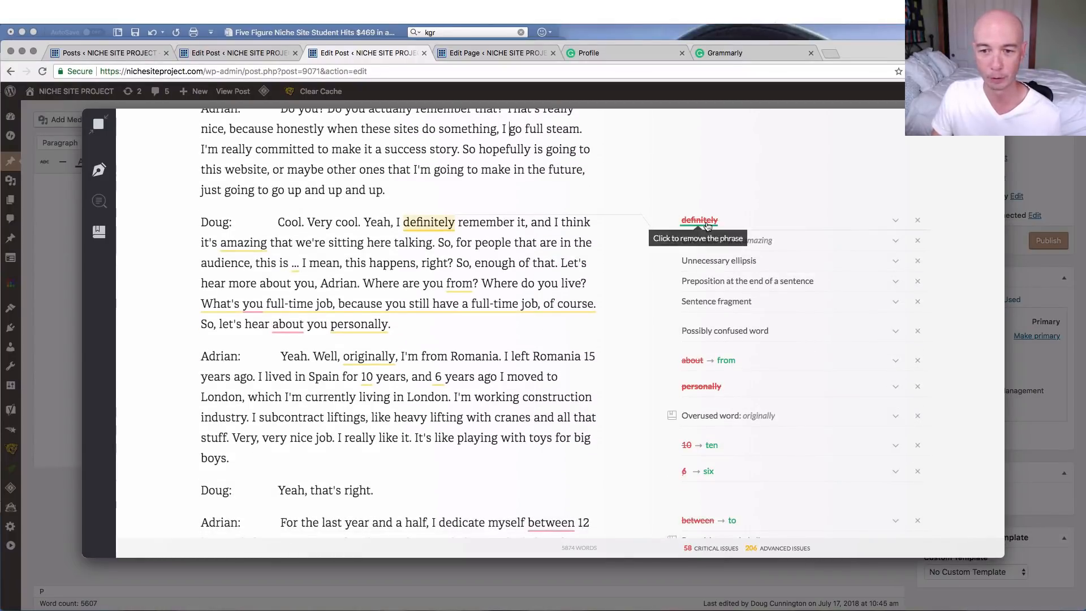
pyautogui.click(895, 220)
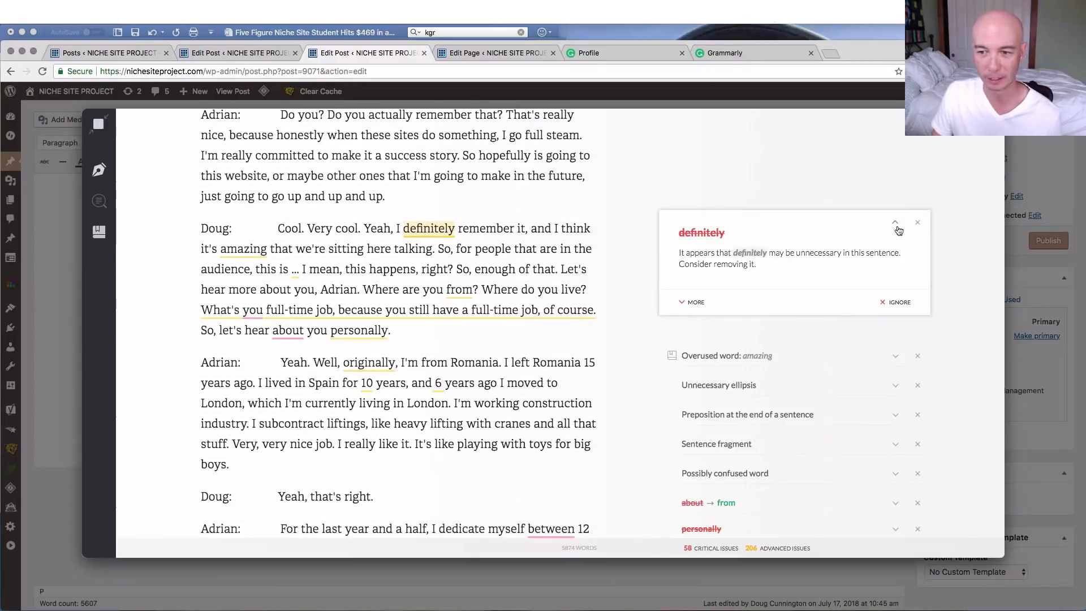
pyautogui.click(918, 222)
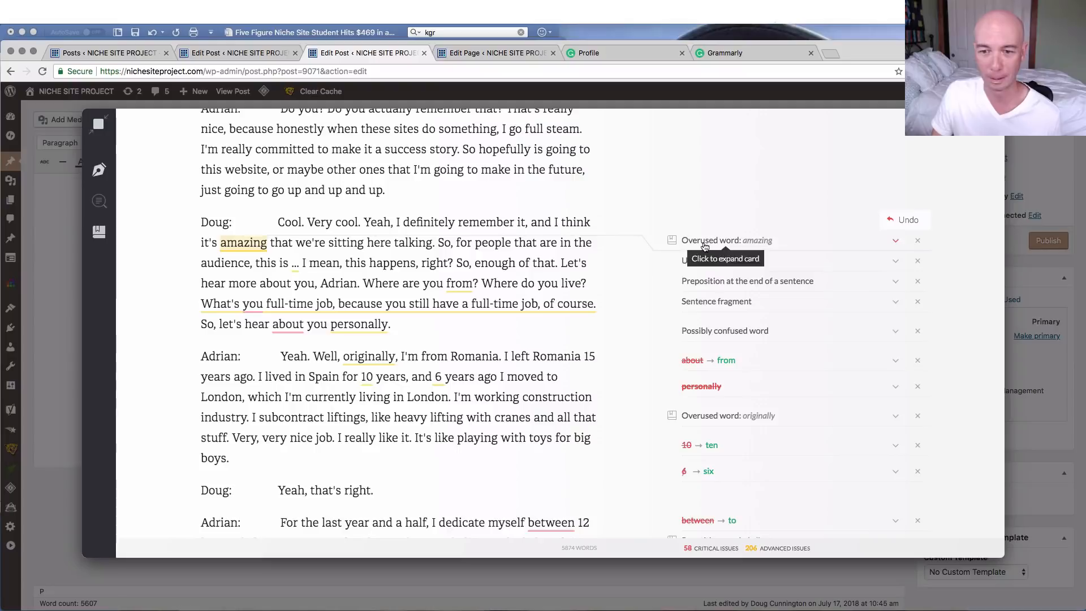
pyautogui.click(898, 246)
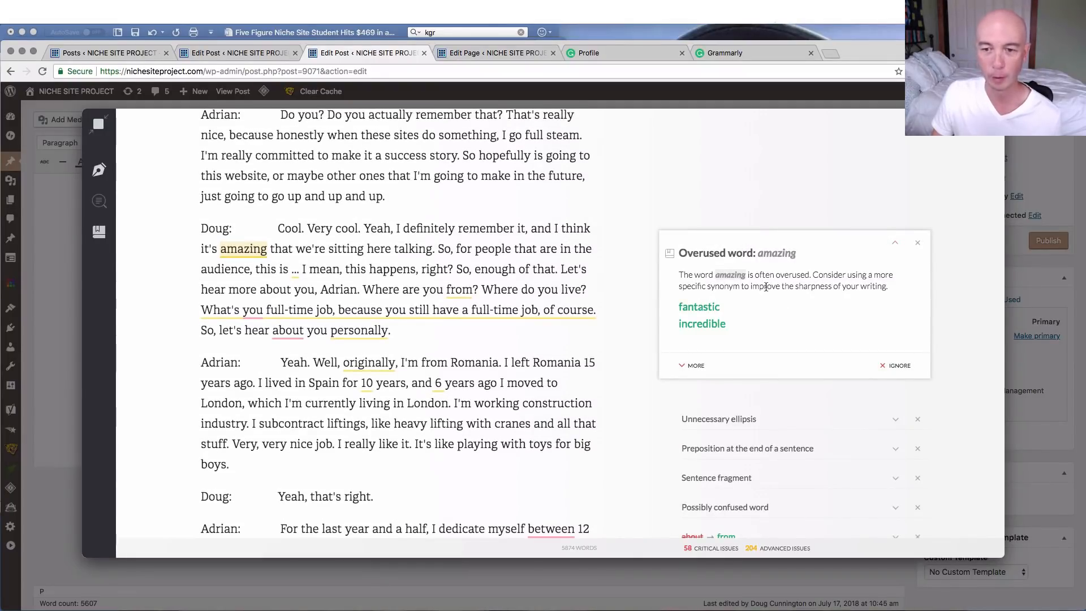